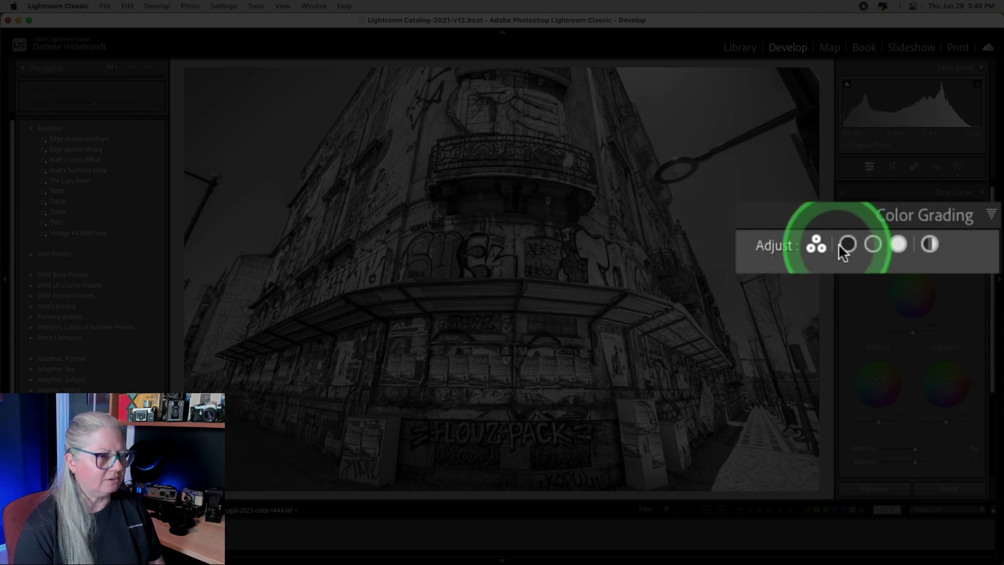
# - Examine the Color Grading views for shadows, midtones, highlights and global, plus the combined three-wheel view
pyautogui.click(912, 241)
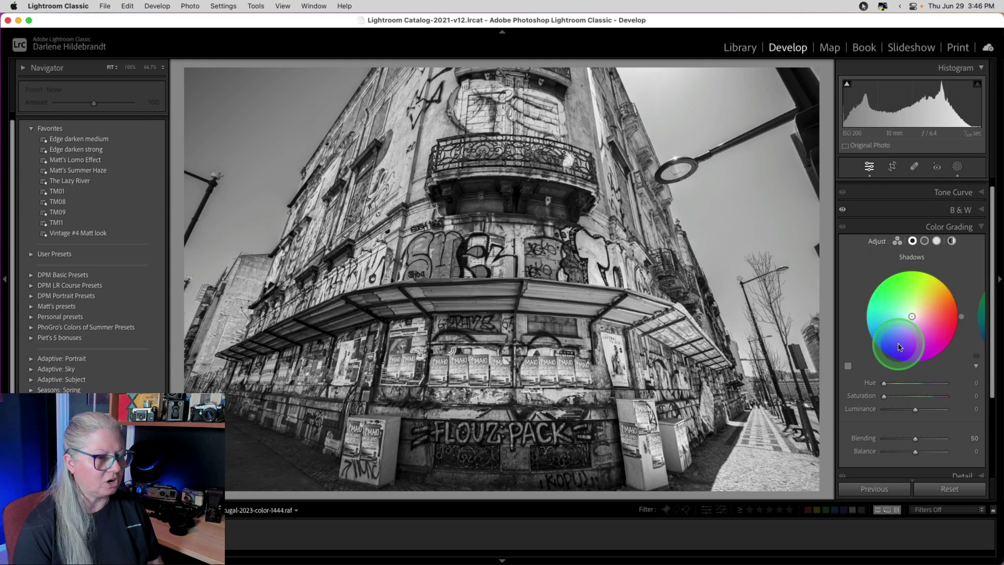
pyautogui.click(897, 241)
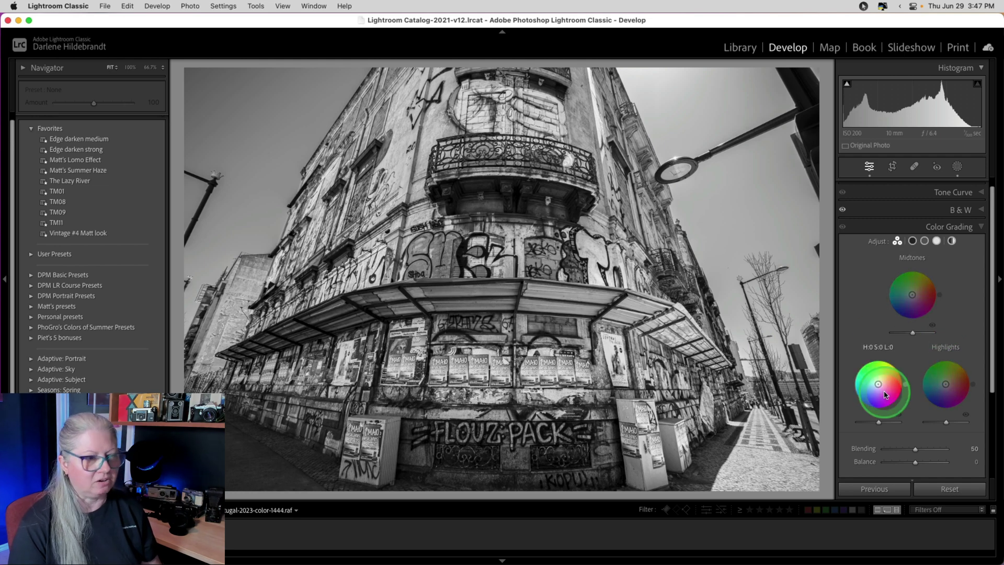
pyautogui.click(912, 241)
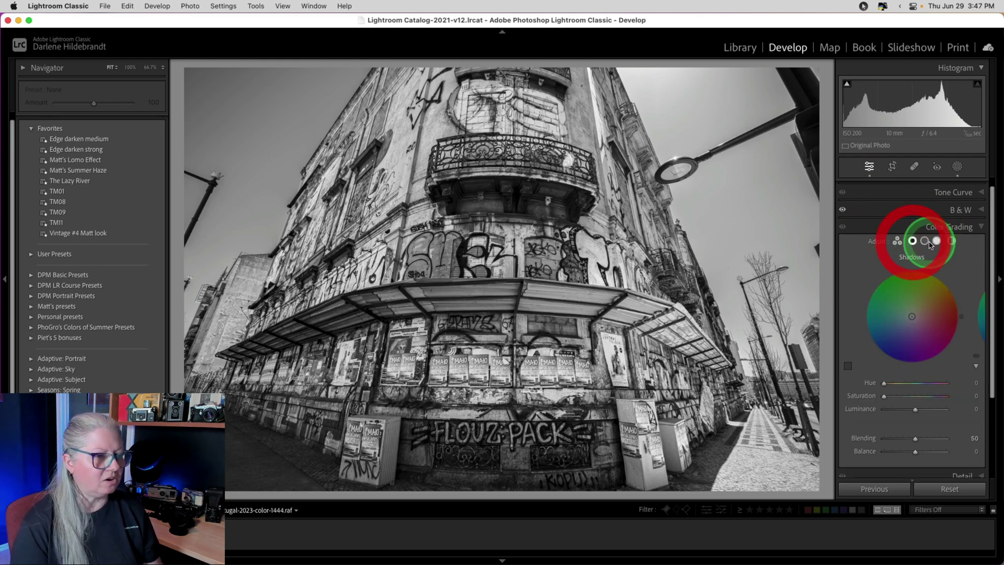
pyautogui.click(925, 243)
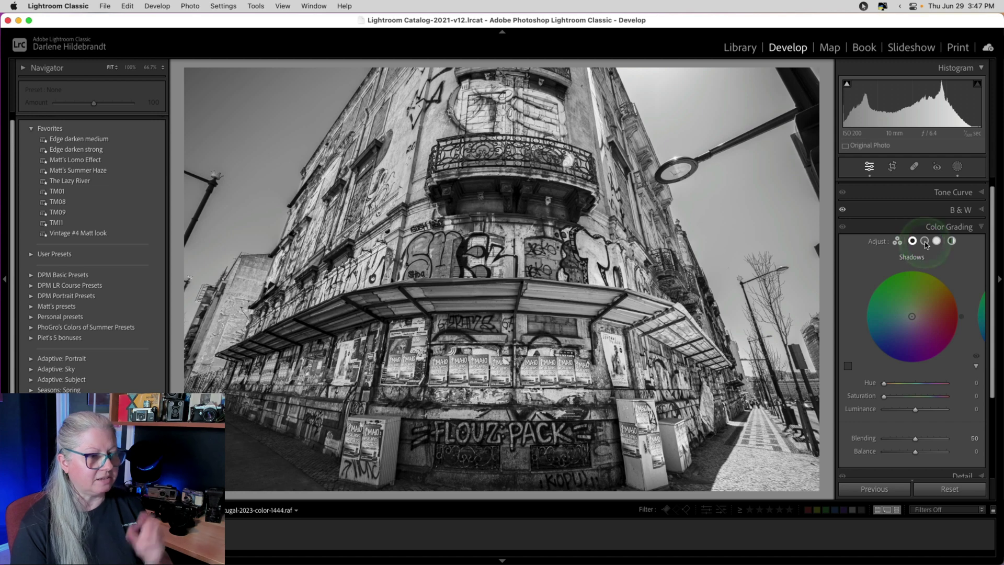
pyautogui.click(925, 241)
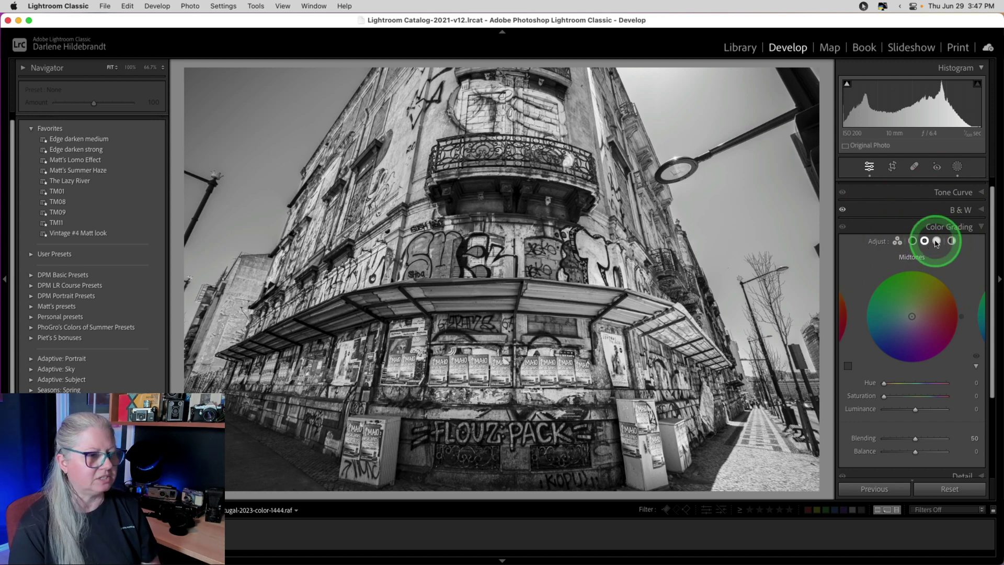
pyautogui.click(936, 241)
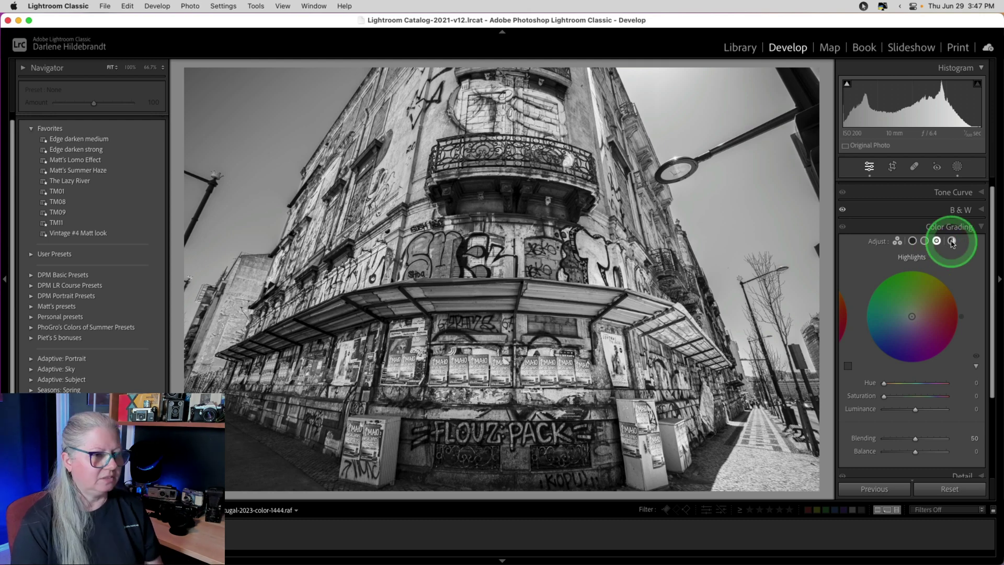
pyautogui.click(951, 240)
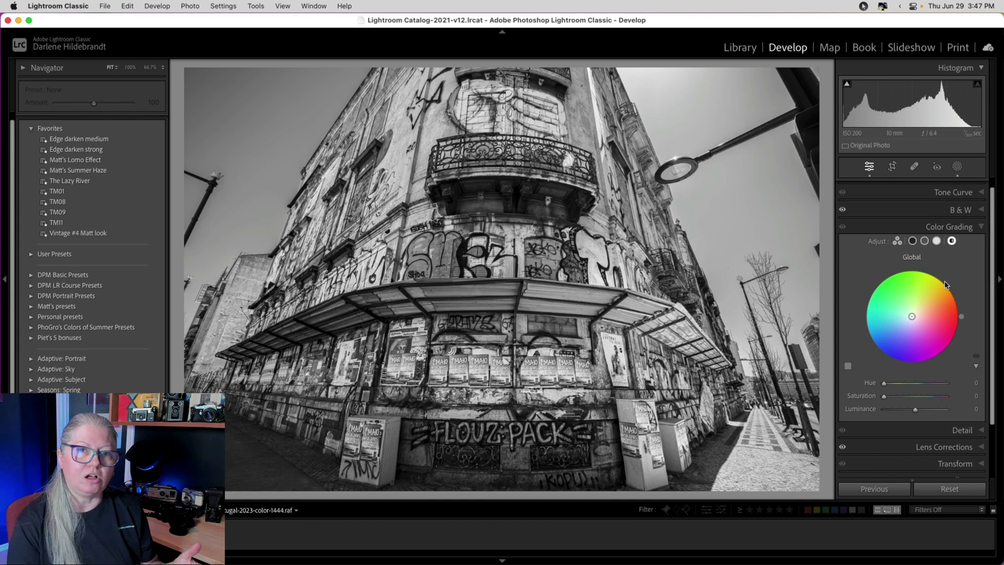
pyautogui.moveTo(899, 363)
pyautogui.mouseDown()
pyautogui.moveTo(881, 399)
pyautogui.moveTo(878, 438)
pyautogui.mouseUp()
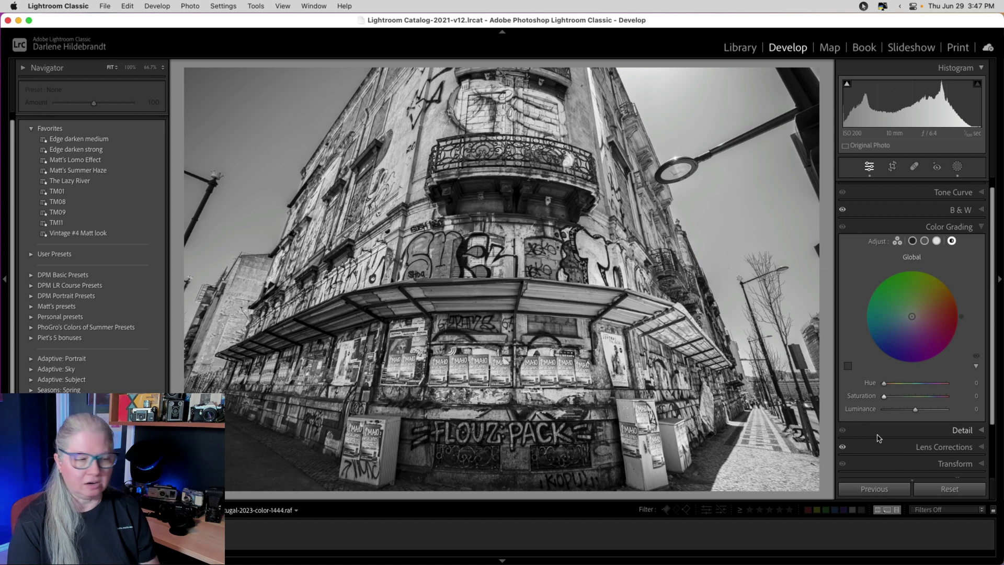
pyautogui.moveTo(871, 394)
pyautogui.mouseDown()
pyautogui.moveTo(862, 371)
pyautogui.moveTo(871, 450)
pyautogui.mouseUp()
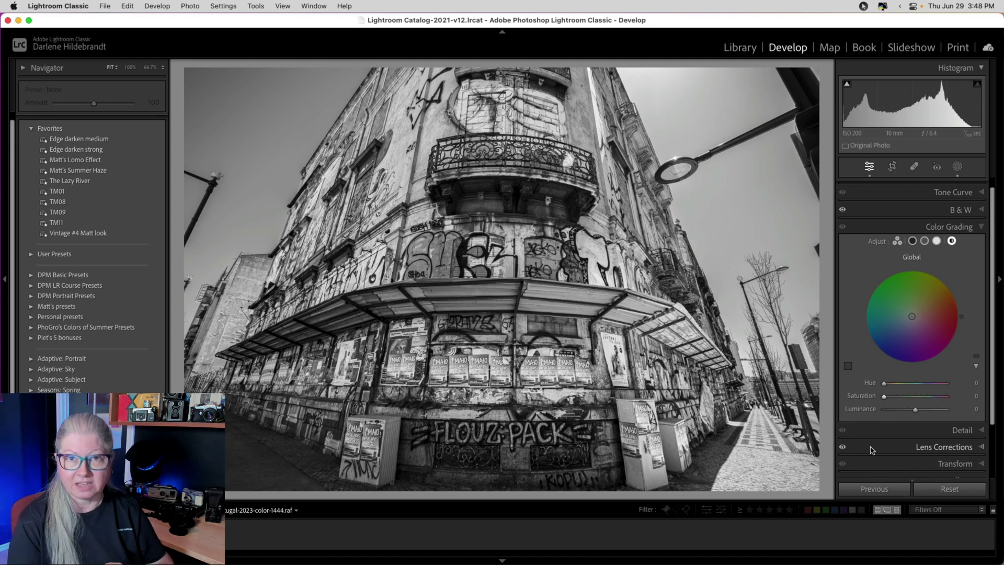
# - Try blue and yellow global tints on the black-and-white photo, ending on purple at hue 289 and saturation 47
pyautogui.moveTo(925, 347); pyautogui.dragTo(899, 328)
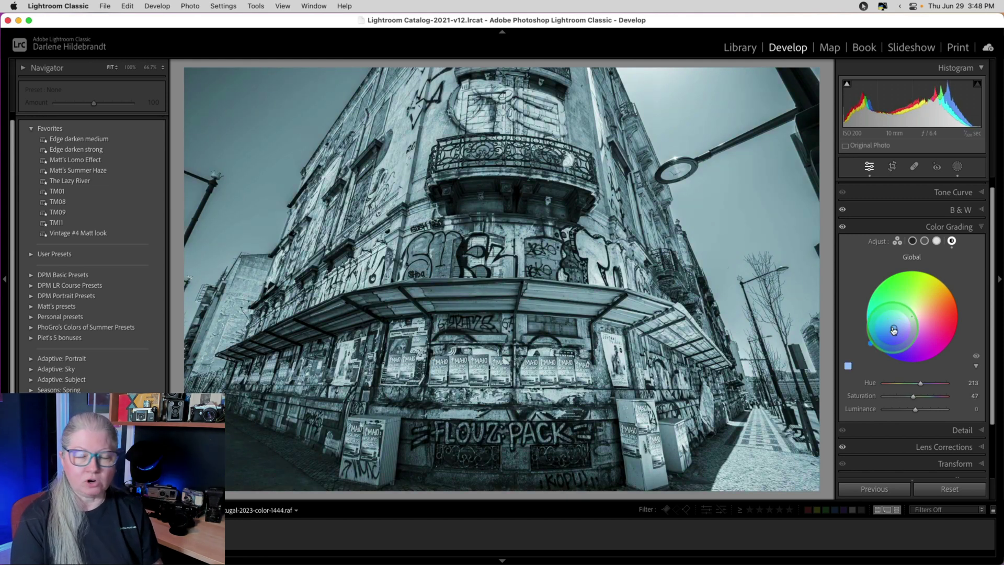
pyautogui.moveTo(893, 330); pyautogui.dragTo(928, 296)
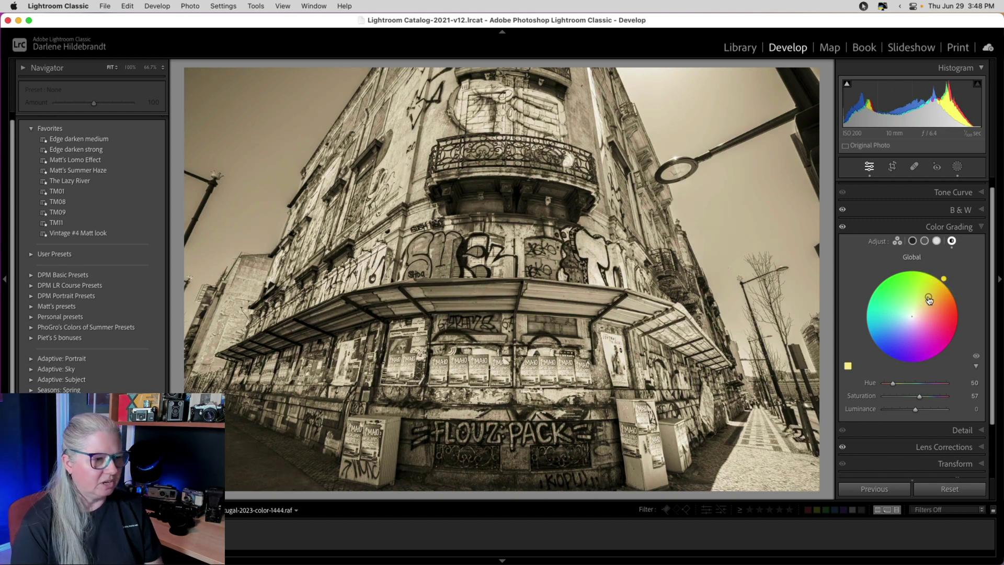
pyautogui.moveTo(929, 299); pyautogui.dragTo(918, 385)
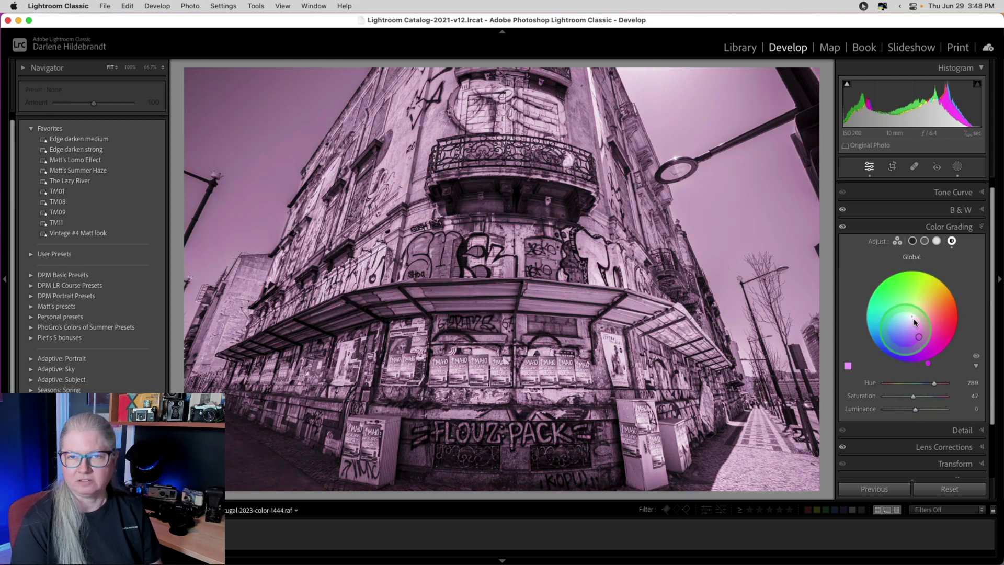
# - Raise the global luminance to +22, and reset all Color Grading adjustments
pyautogui.click(915, 410)
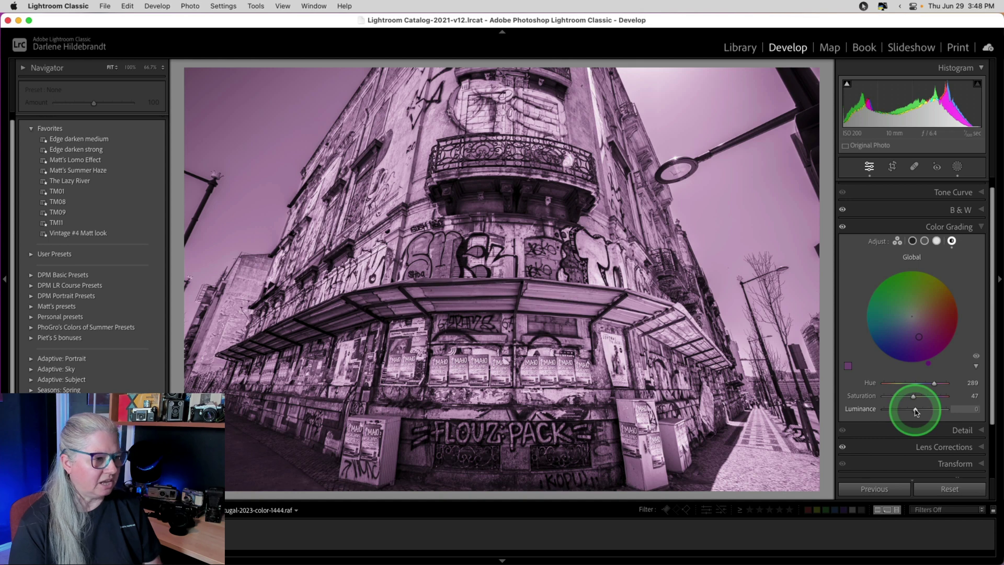
pyautogui.moveTo(929, 412)
pyautogui.mouseDown()
pyautogui.moveTo(874, 409)
pyautogui.moveTo(948, 409)
pyautogui.moveTo(881, 407)
pyautogui.moveTo(932, 407)
pyautogui.moveTo(912, 407)
pyautogui.moveTo(922, 408)
pyautogui.mouseUp()
pyautogui.click(922, 407)
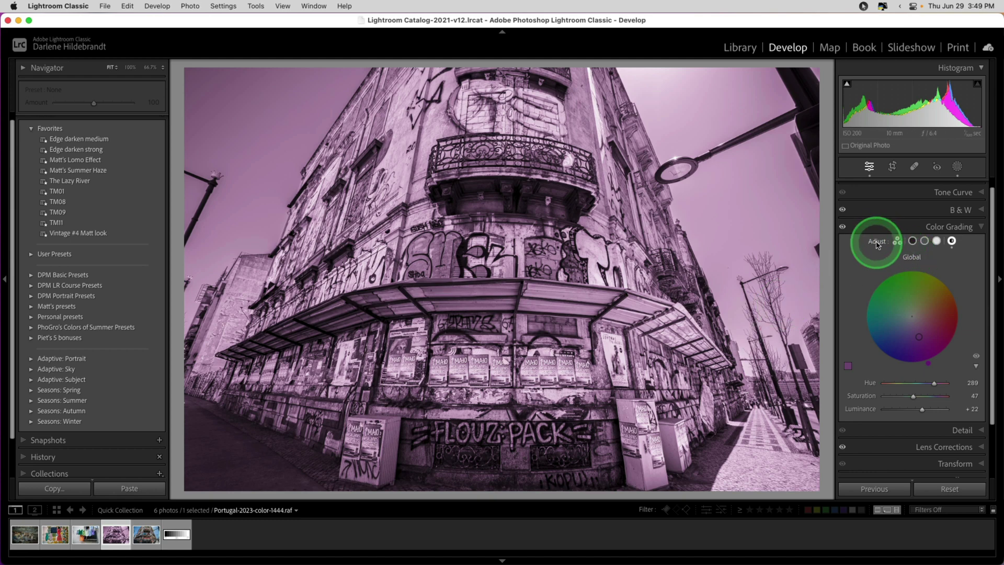
pyautogui.doubleClick(877, 242)
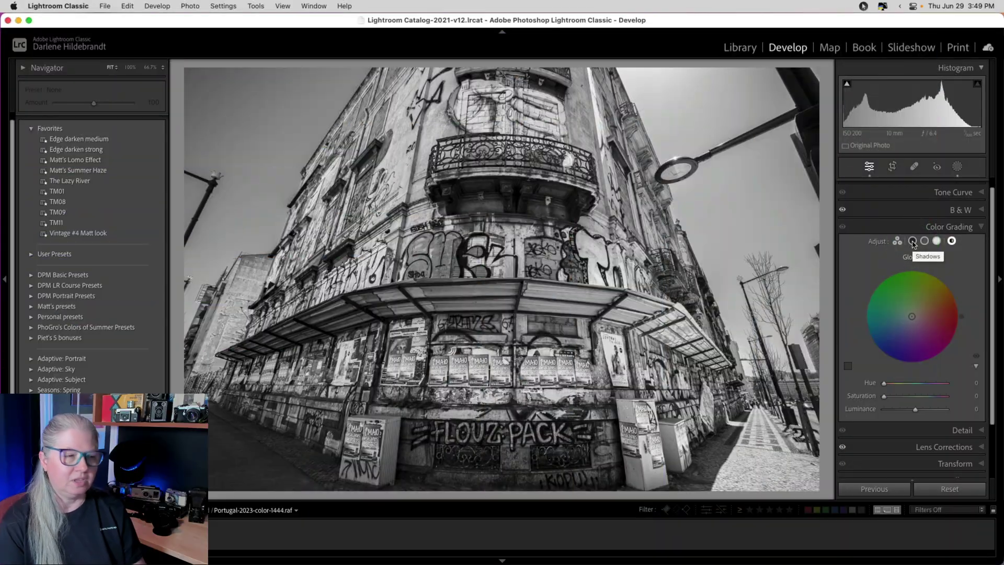
# - Try a deep blue tint in the shadows, at hue 232 and saturation 92
pyautogui.click(912, 241)
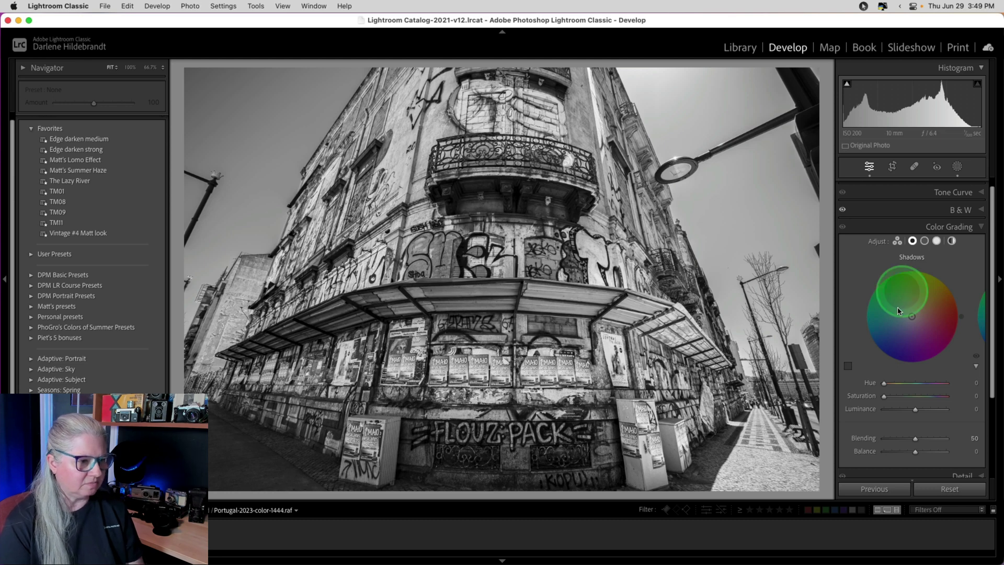
pyautogui.click(879, 375)
pyautogui.click(927, 297)
pyautogui.moveTo(937, 296); pyautogui.dragTo(892, 348)
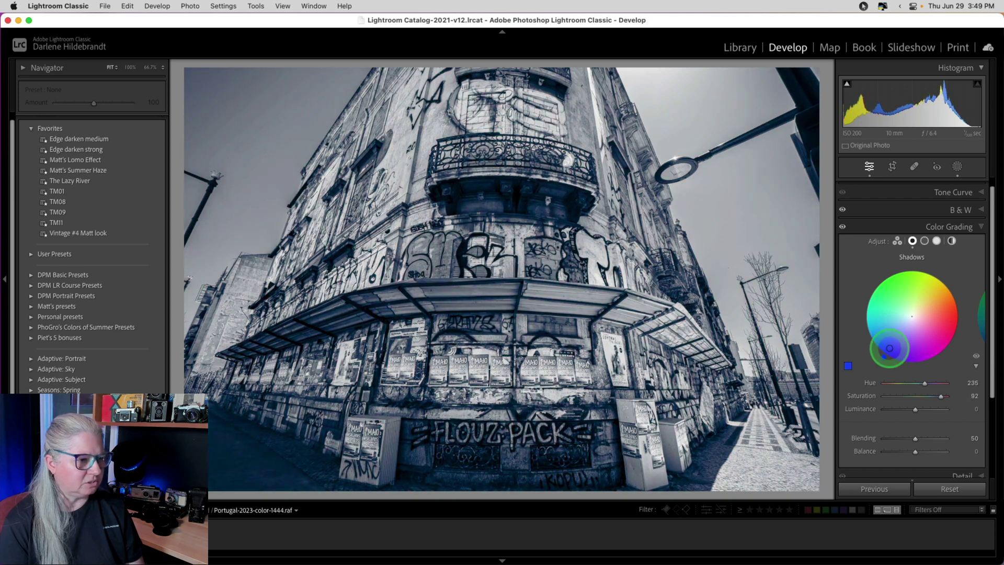
# - Try tinting the highlights yellow at about hue 52 and saturation 41, and pink at hue 326 and saturation 50
pyautogui.click(937, 242)
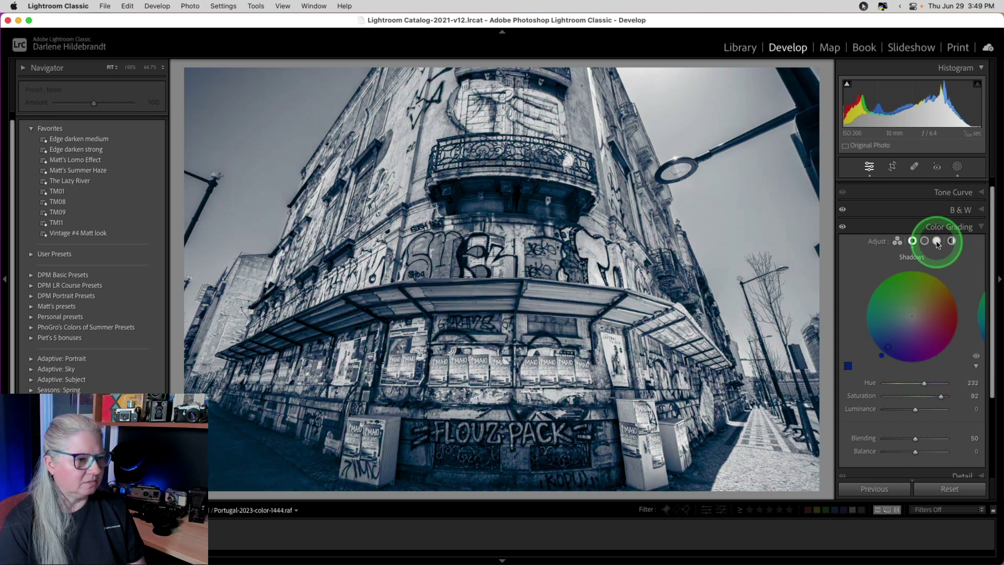
pyautogui.click(937, 243)
pyautogui.moveTo(945, 293); pyautogui.dragTo(923, 301)
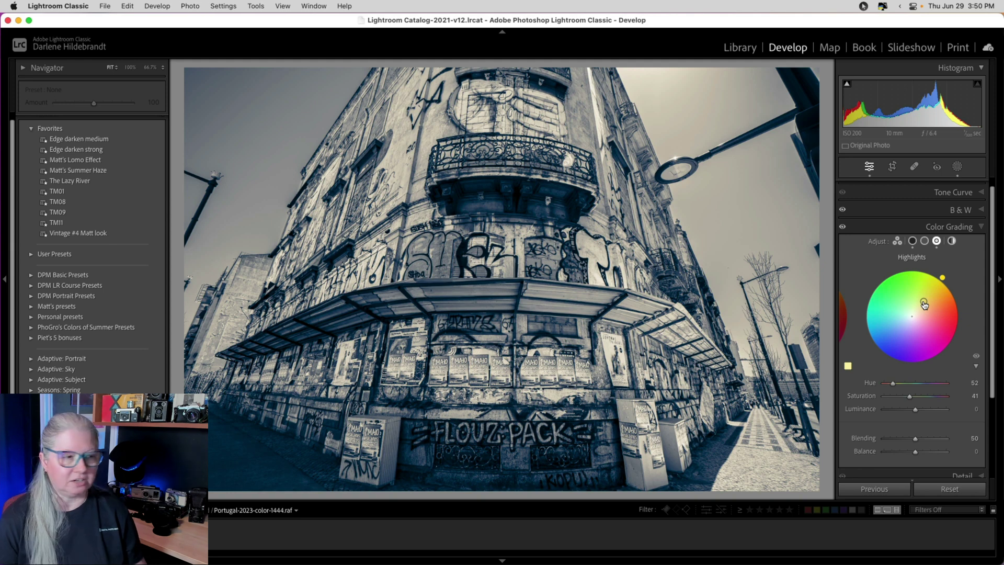
pyautogui.moveTo(924, 304)
pyautogui.mouseDown()
pyautogui.moveTo(938, 330)
pyautogui.moveTo(888, 330)
pyautogui.moveTo(923, 290)
pyautogui.mouseUp()
# - Grade the photo as a tri-tone with blue shadows, magenta midtones (hue 318, saturation 46) and yellow highlights (hue 59, saturation 51)
pyautogui.click(912, 240)
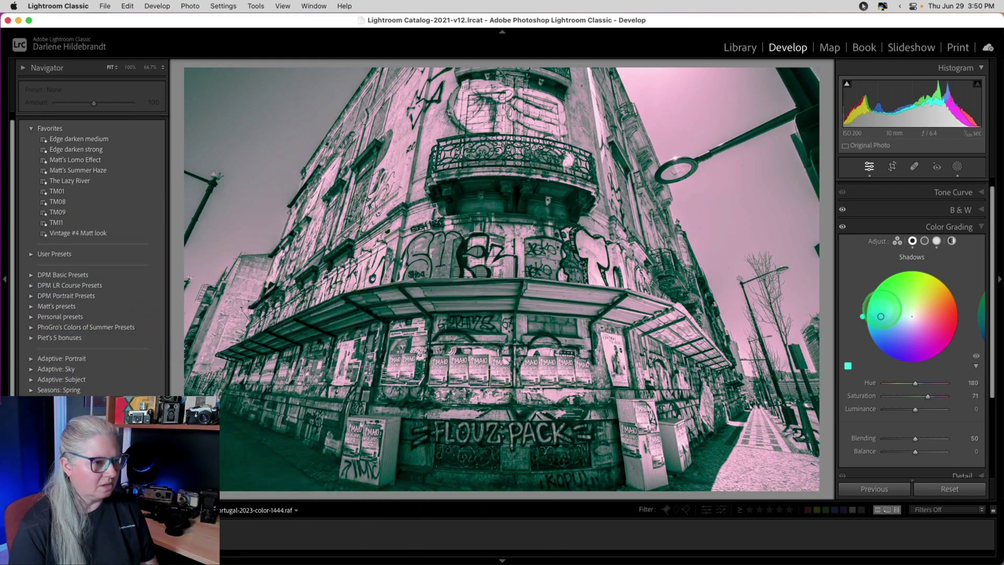
pyautogui.moveTo(868, 304); pyautogui.dragTo(893, 344)
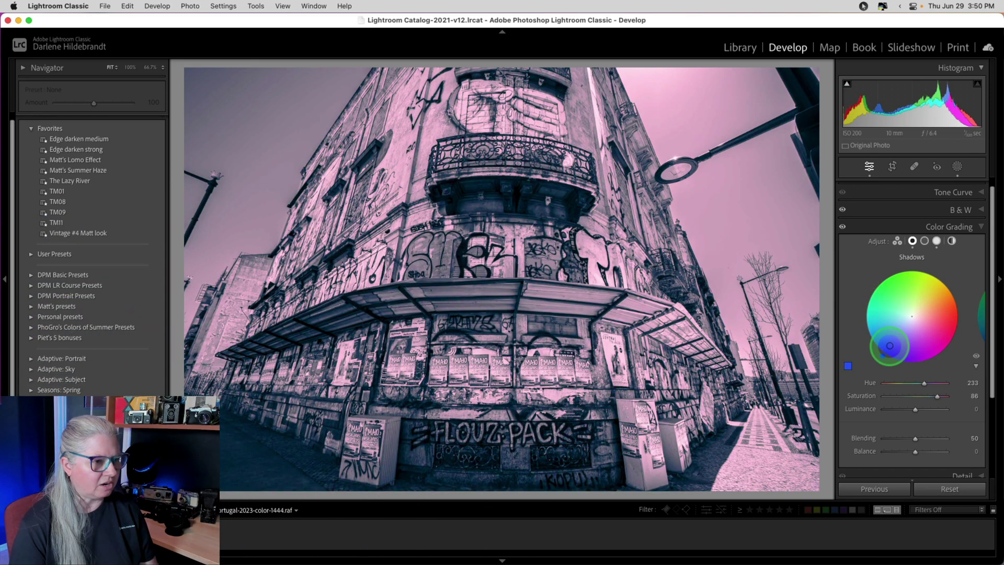
pyautogui.click(924, 241)
pyautogui.moveTo(937, 336); pyautogui.dragTo(926, 328)
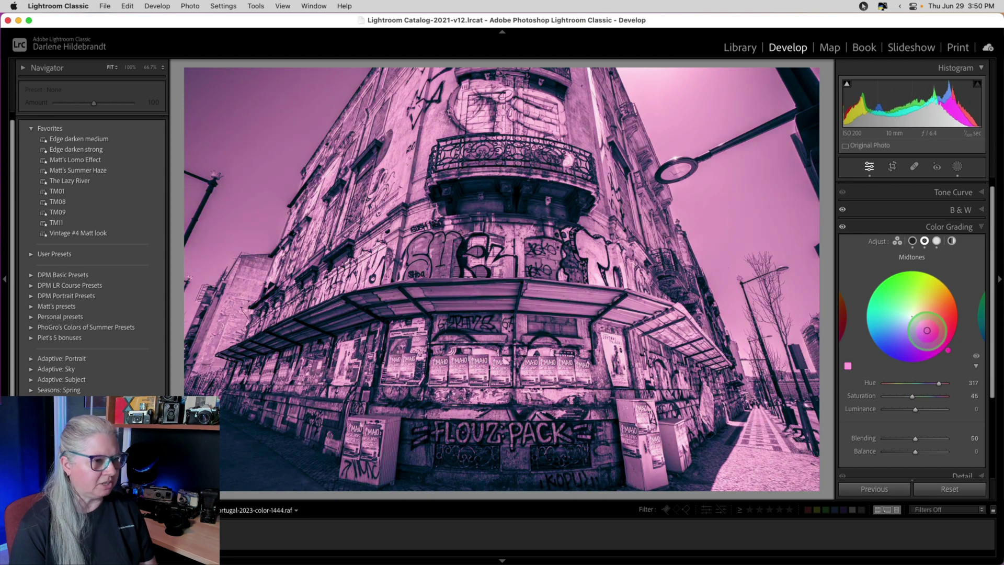
pyautogui.click(936, 241)
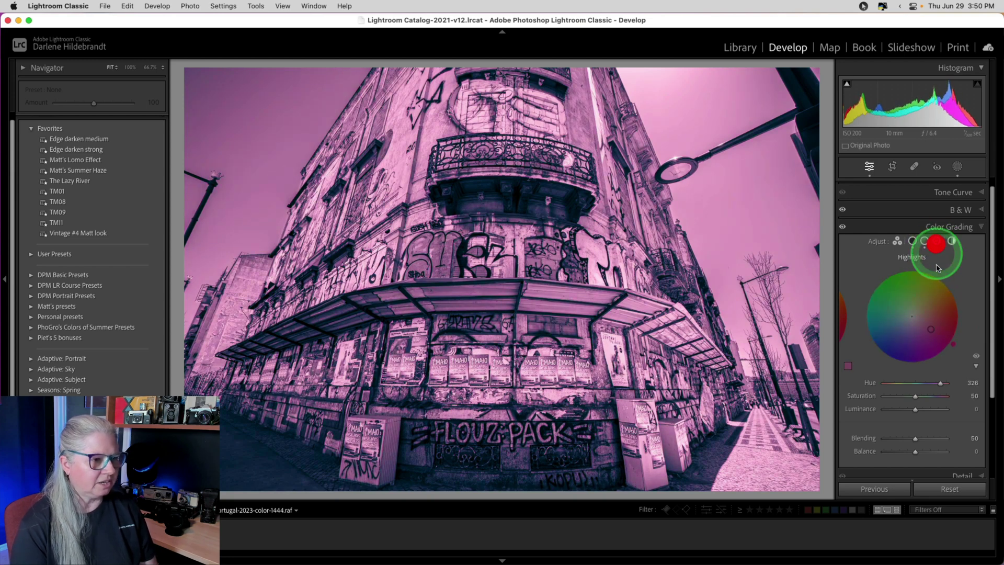
pyautogui.moveTo(924, 287); pyautogui.dragTo(924, 299)
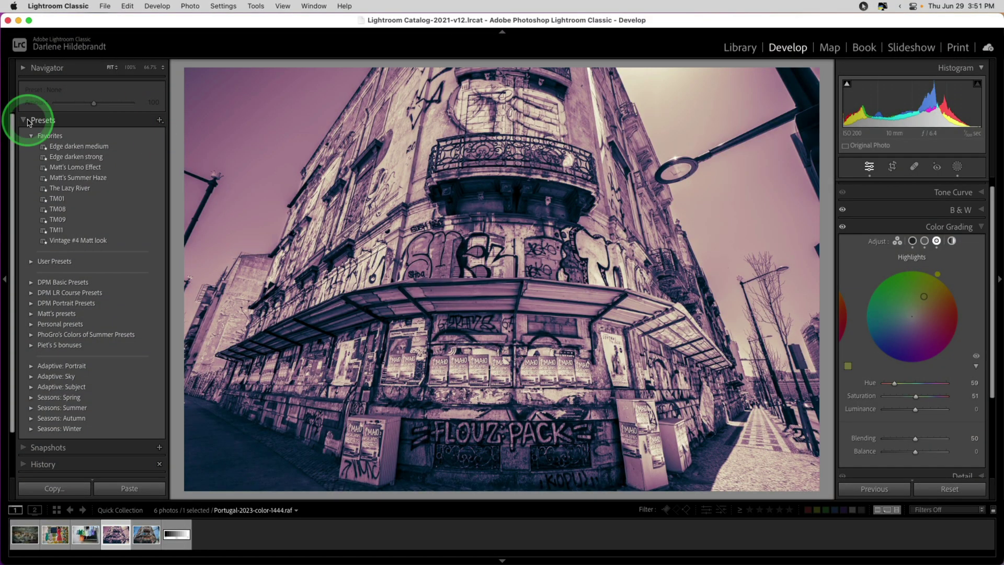
# - Save a develop preset named "Tri-tone b/w" in User Presets, including Color Grading and excluding all masks
pyautogui.click(160, 120)
pyautogui.click(169, 132)
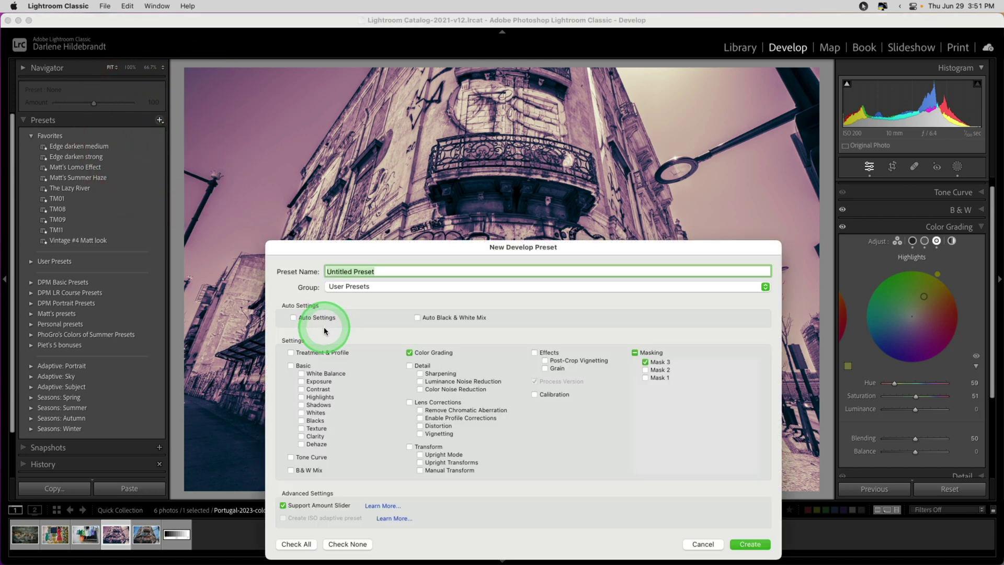
pyautogui.click(635, 354)
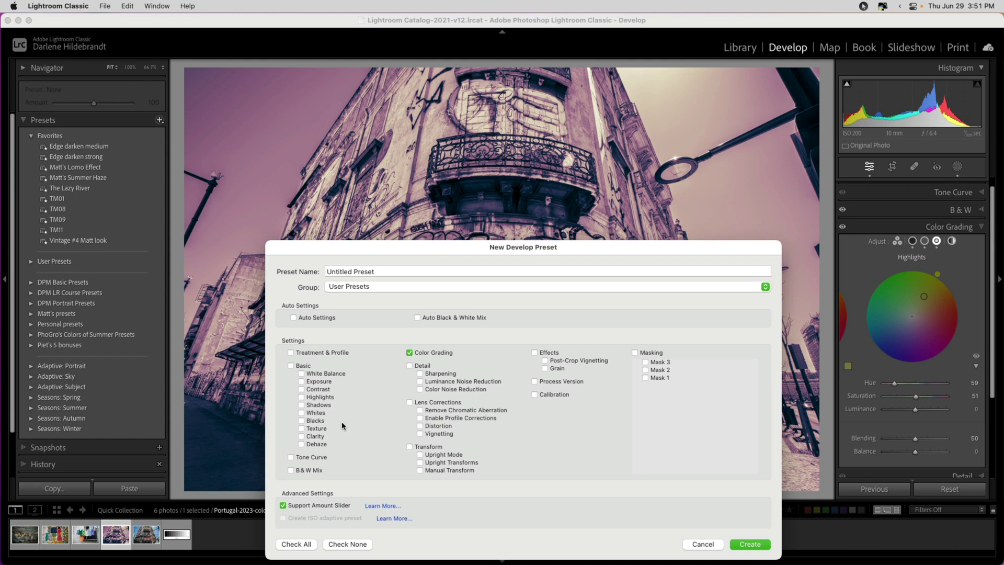
pyautogui.click(341, 269)
pyautogui.write('Tri-tone b/w')
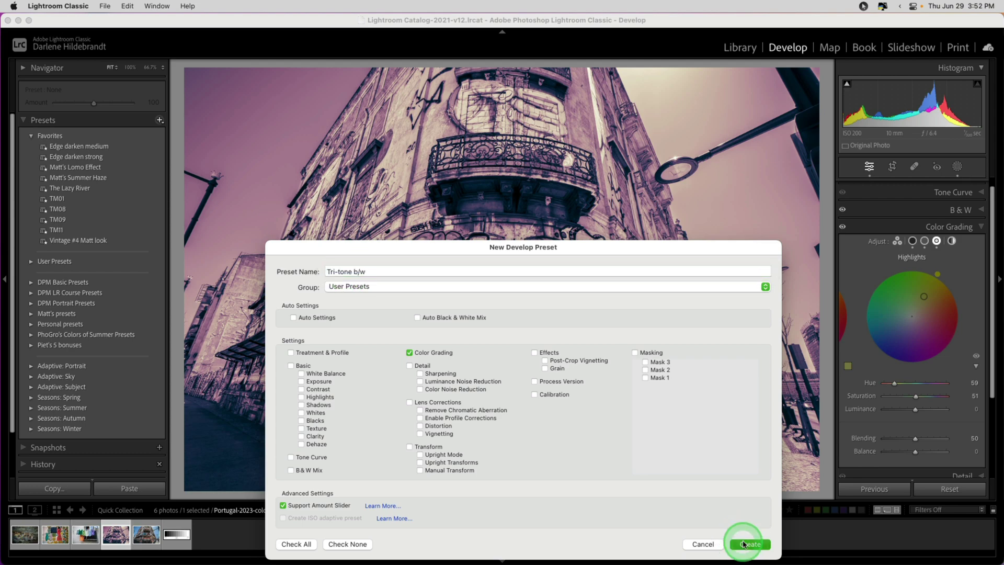
pyautogui.click(744, 544)
# - Regrade the photo in the three-wheel view with orange midtones, green shadows and red-pink highlights at hue 352 and saturation 46
pyautogui.click(858, 257)
pyautogui.click(878, 256)
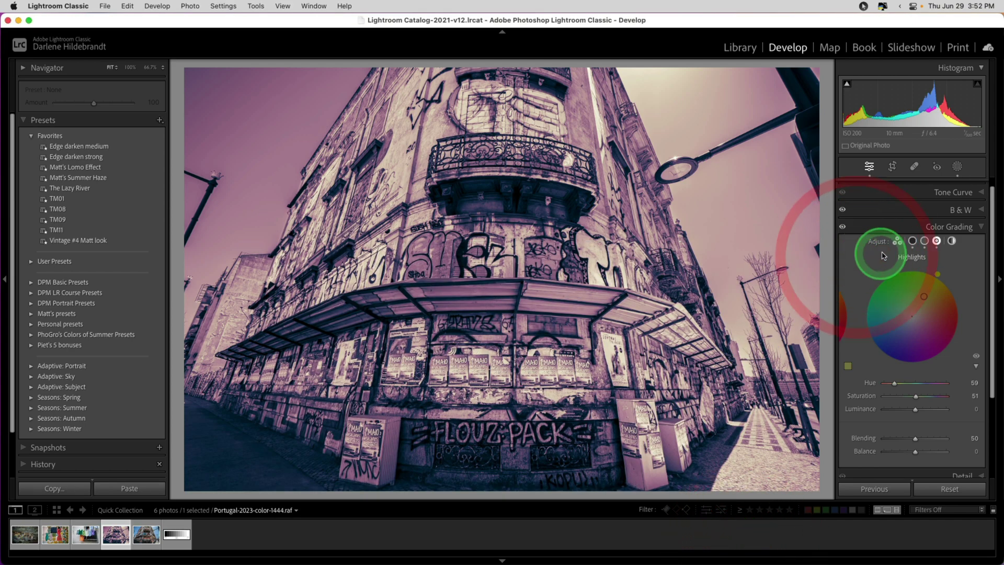
pyautogui.click(896, 242)
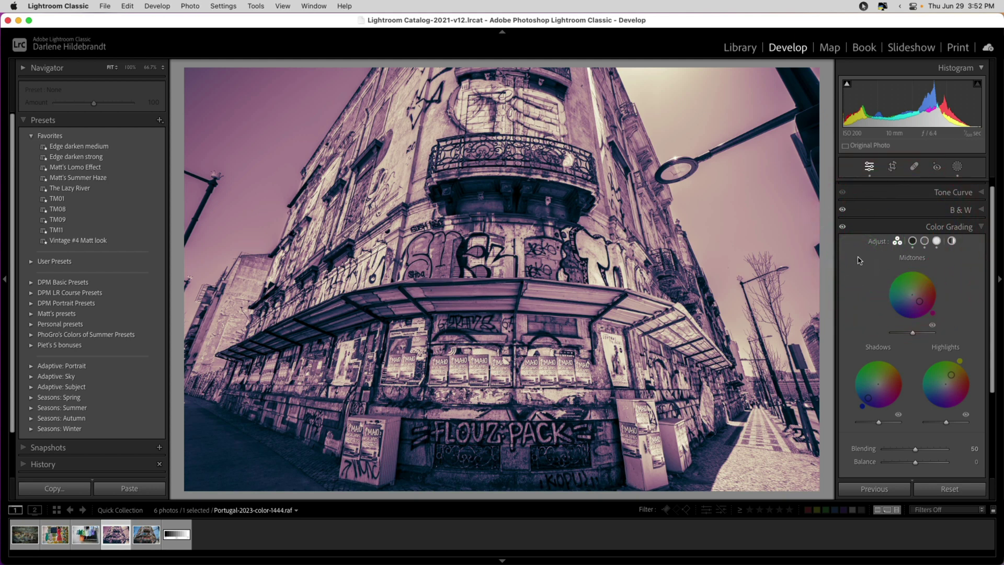
pyautogui.click(897, 241)
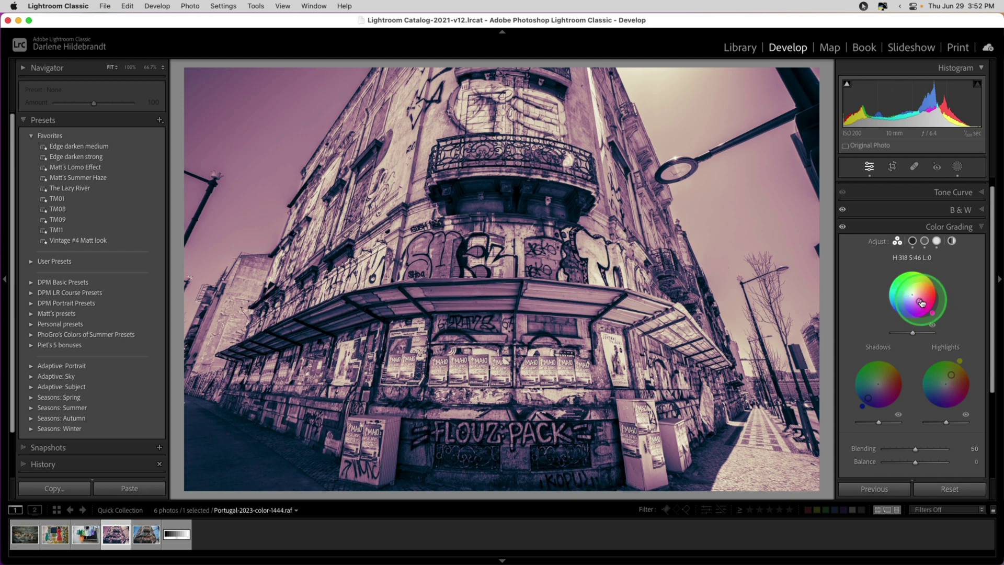
pyautogui.moveTo(921, 302); pyautogui.dragTo(919, 289)
pyautogui.moveTo(953, 381); pyautogui.dragTo(960, 386)
pyautogui.moveTo(867, 398); pyautogui.dragTo(864, 372)
pyautogui.moveTo(960, 386); pyautogui.dragTo(952, 381)
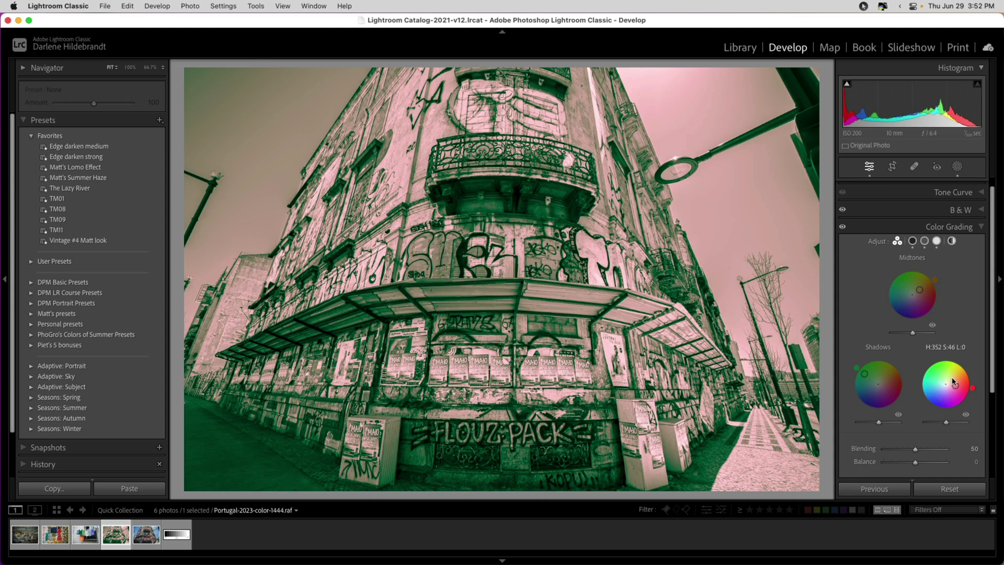
pyautogui.click(897, 244)
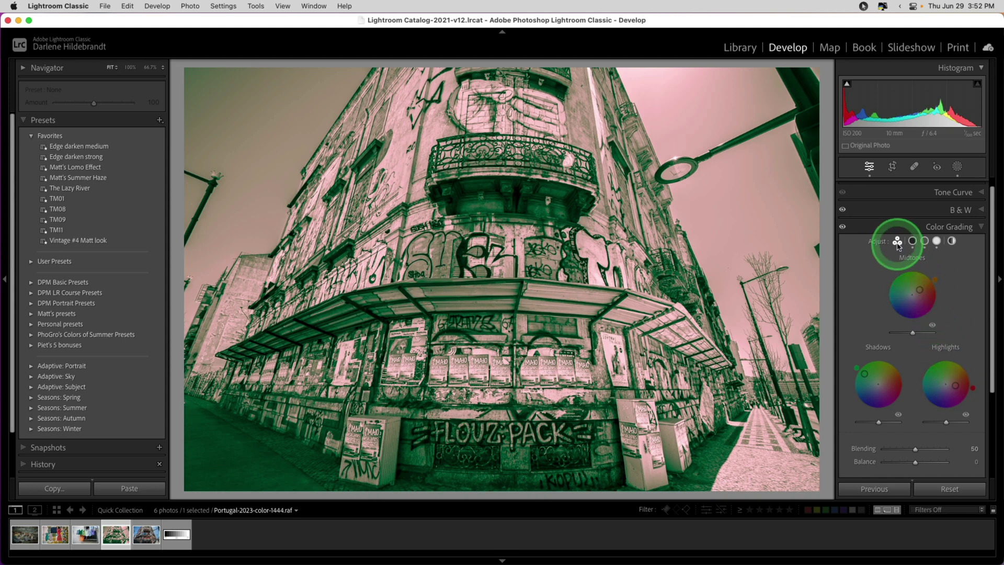
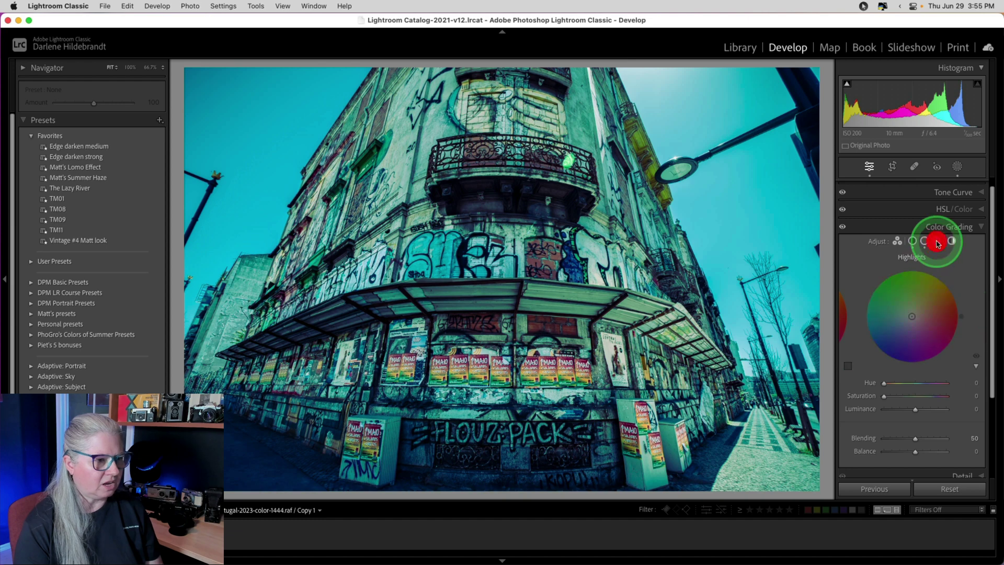
# - Tint the highlights of the color virtual copy, trying orange and ending on magenta at about hue 318 and saturation 67
pyautogui.click(941, 297)
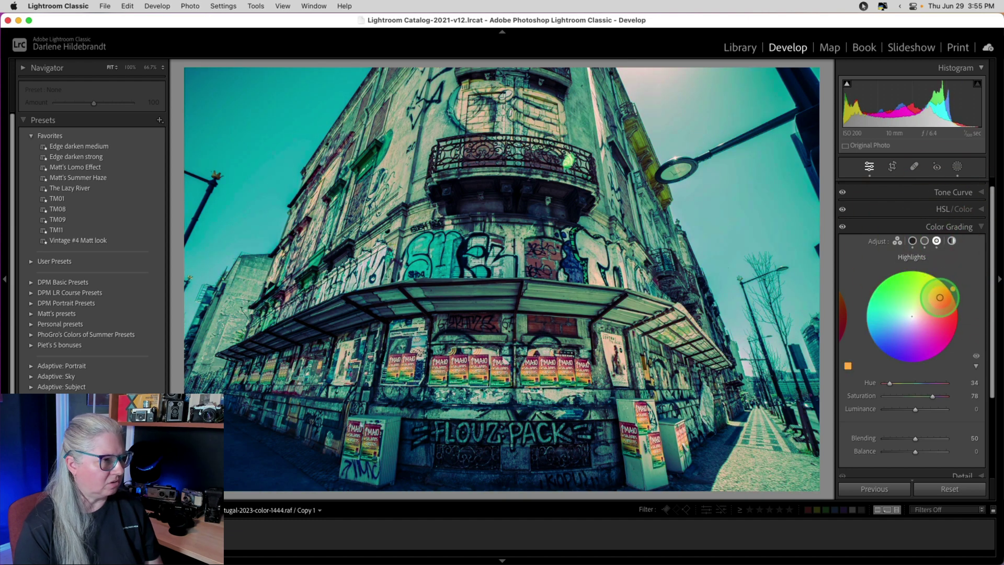
pyautogui.moveTo(942, 305); pyautogui.dragTo(931, 333)
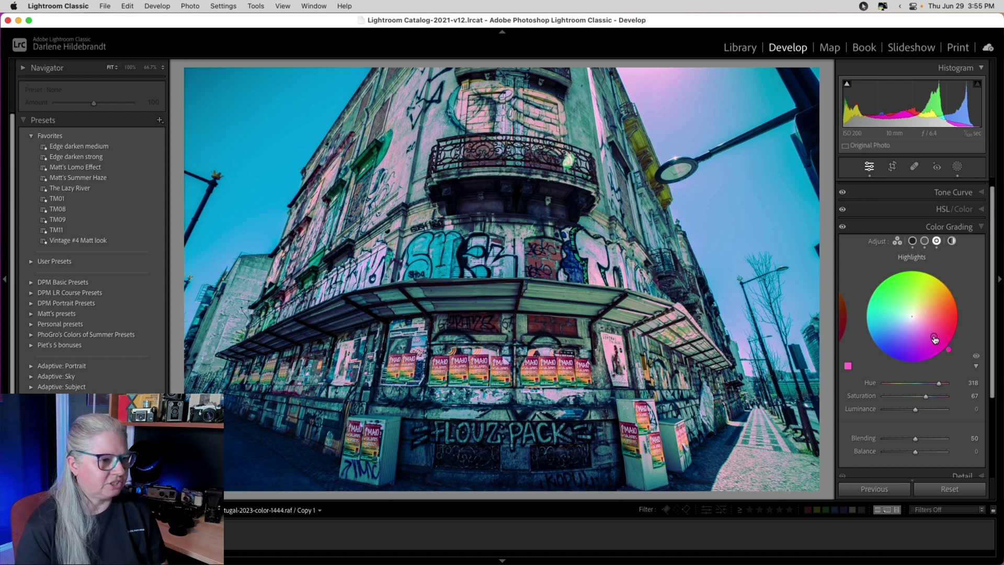
# - Lower the highlights saturation of the color copy to about 59 and show the midtones wheel
pyautogui.moveTo(925, 396); pyautogui.dragTo(921, 400)
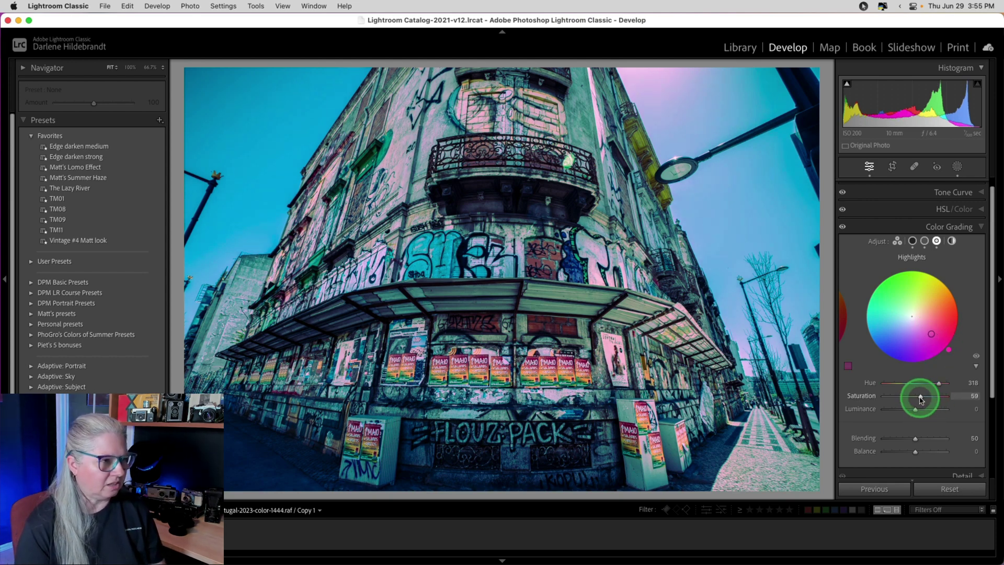
pyautogui.click(924, 240)
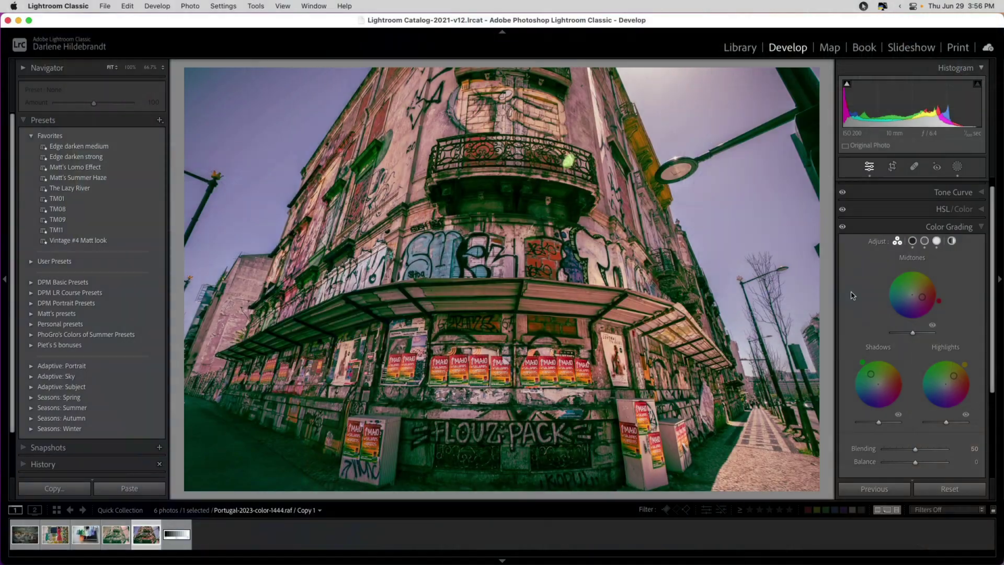
# - Regrade the color copy with red shadows (hue 7, saturation 100), yellow midtones (about hue 64, saturation 60) and blue highlights (about hue 194, saturation 57)
pyautogui.moveTo(878, 384); pyautogui.dragTo(898, 380)
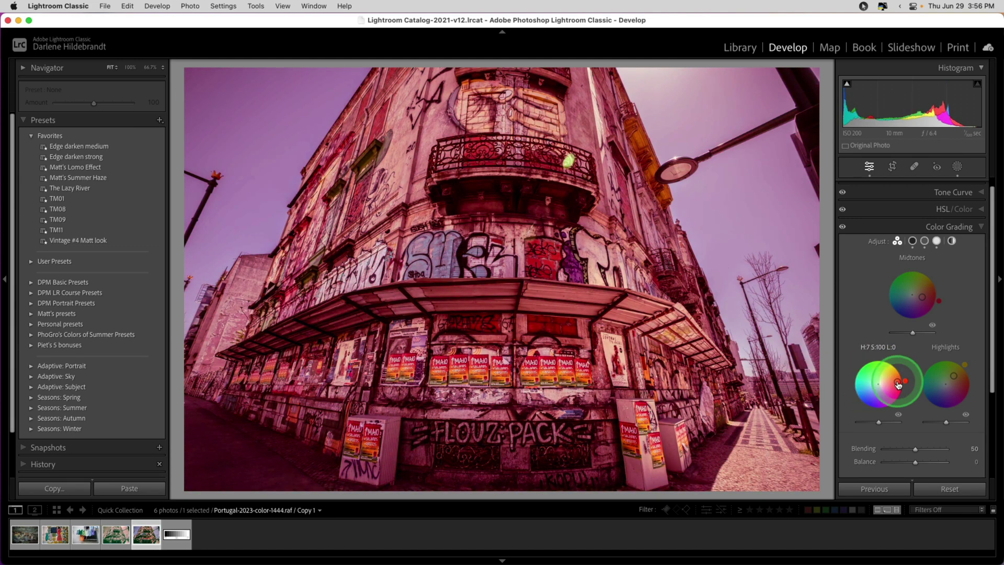
pyautogui.moveTo(920, 294); pyautogui.dragTo(921, 284)
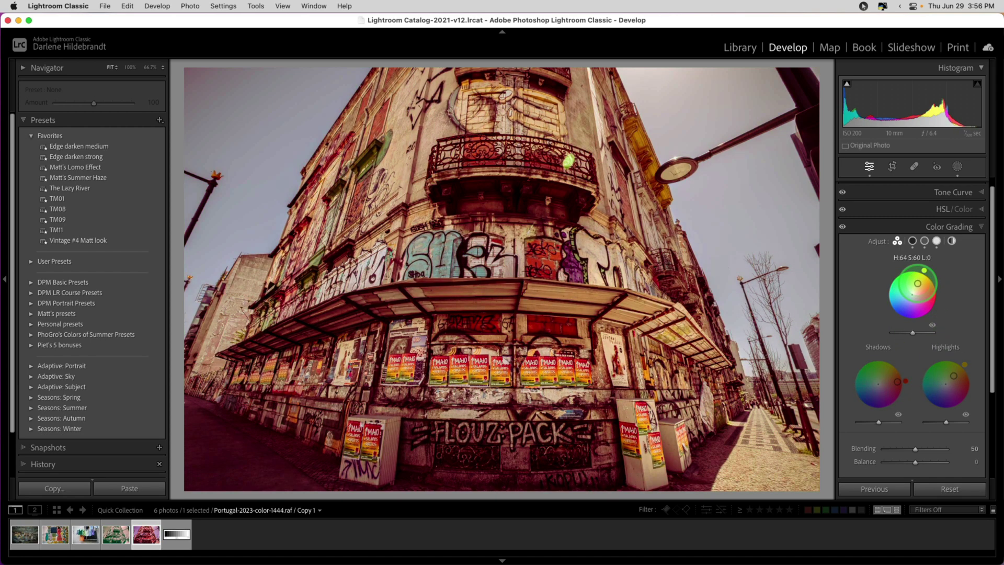
pyautogui.moveTo(953, 375); pyautogui.dragTo(933, 385)
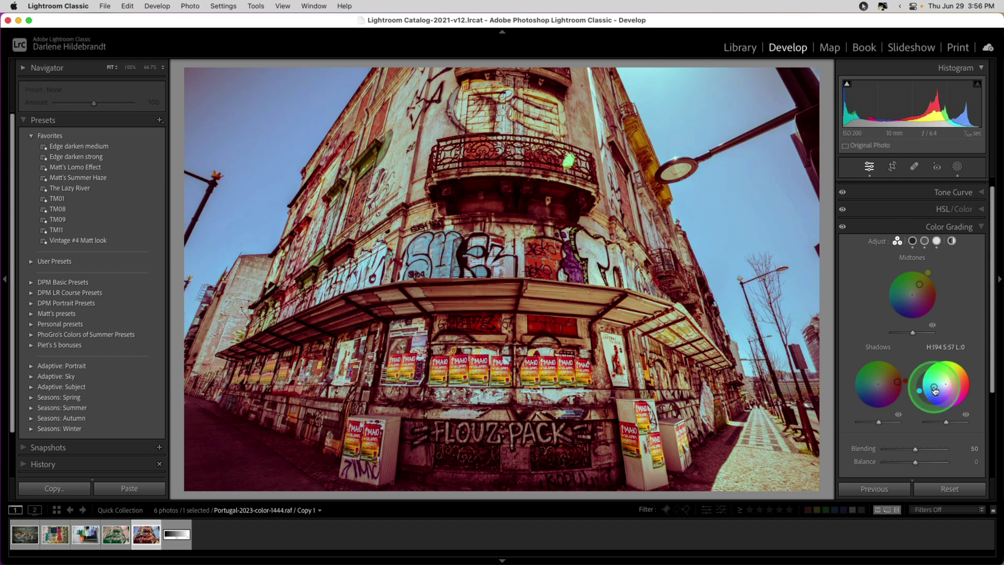
pyautogui.click(897, 241)
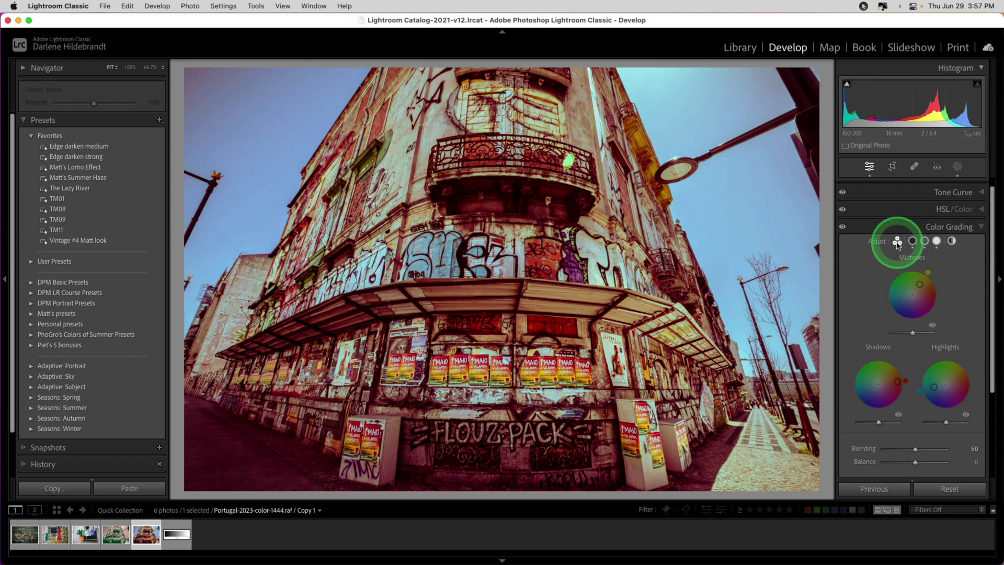
pyautogui.click(934, 388)
pyautogui.click(864, 453)
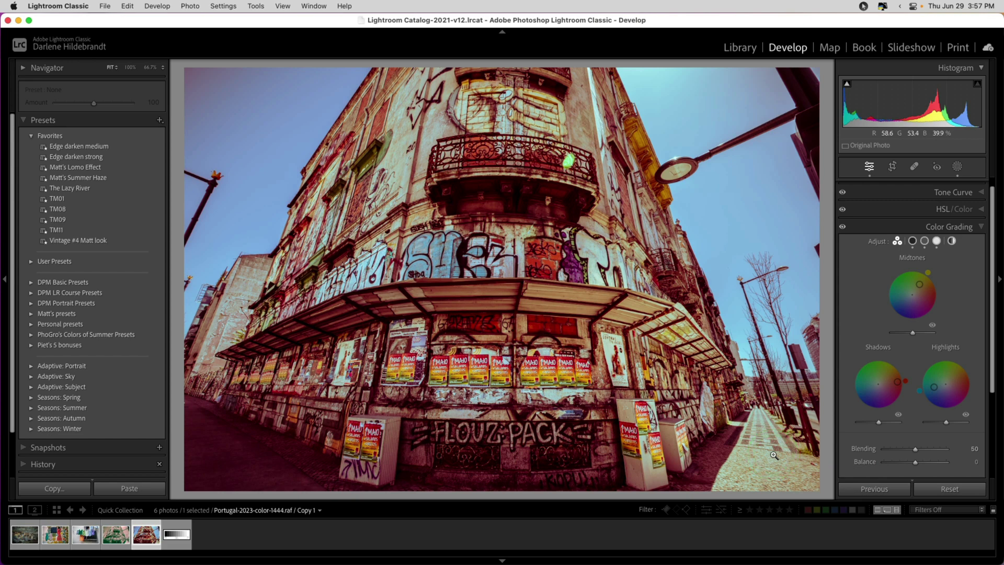
pyautogui.moveTo(914, 449)
pyautogui.mouseDown()
pyautogui.moveTo(934, 449)
pyautogui.moveTo(896, 448)
pyautogui.moveTo(960, 451)
pyautogui.moveTo(875, 449)
pyautogui.moveTo(954, 462)
pyautogui.moveTo(866, 463)
pyautogui.moveTo(912, 464)
pyautogui.mouseUp()
pyautogui.click(914, 462)
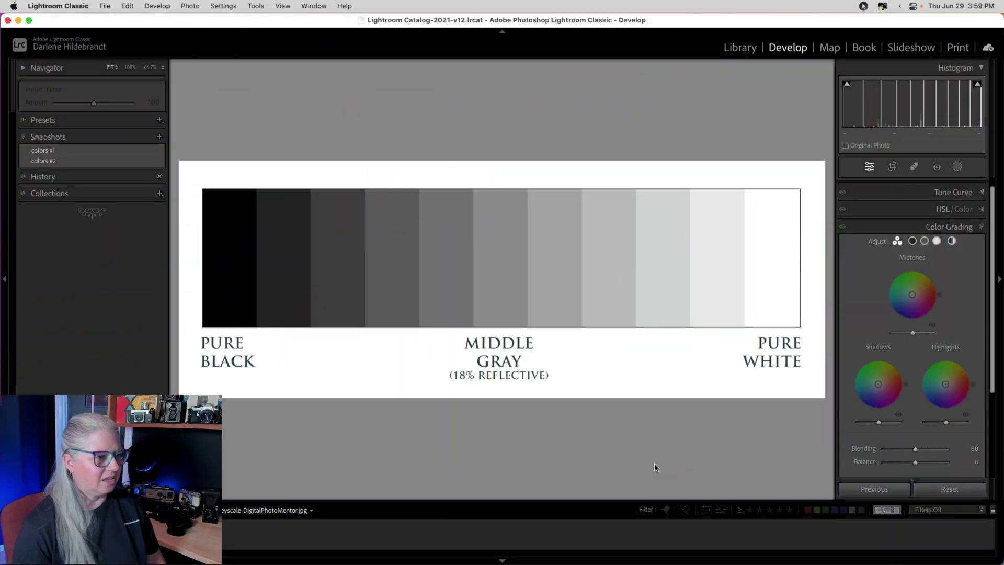
# - On the grayscale chart, try a slight brightening of the shadows luminance and settle on -62
pyautogui.click(646, 432)
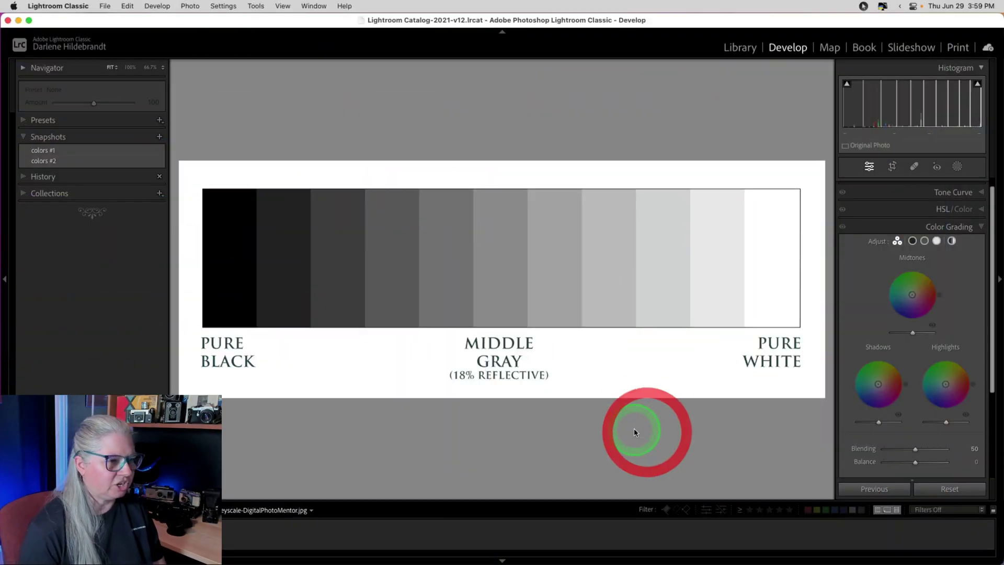
pyautogui.click(913, 241)
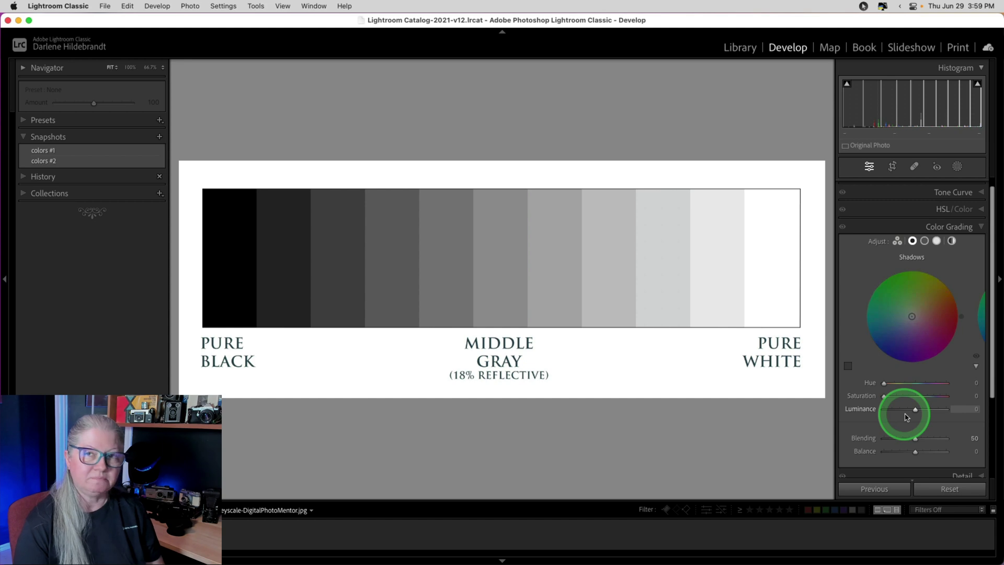
pyautogui.moveTo(915, 410); pyautogui.dragTo(918, 412)
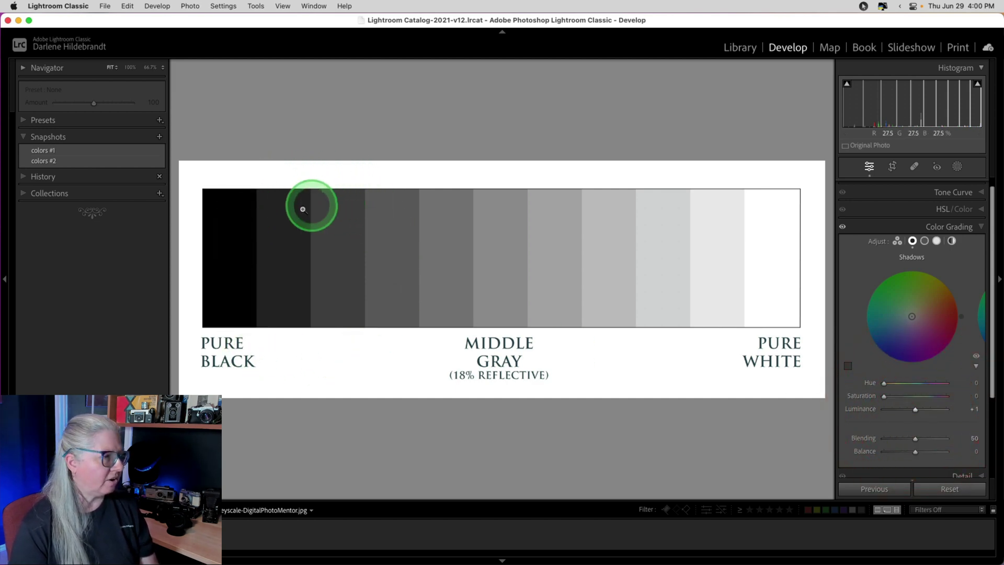
pyautogui.moveTo(914, 412)
pyautogui.mouseDown()
pyautogui.moveTo(843, 414)
pyautogui.moveTo(928, 410)
pyautogui.moveTo(833, 411)
pyautogui.moveTo(973, 414)
pyautogui.moveTo(838, 417)
pyautogui.moveTo(925, 410)
pyautogui.moveTo(896, 411)
pyautogui.mouseUp()
# - Raise the midtones luminance of the grayscale chart to about +55
pyautogui.click(924, 240)
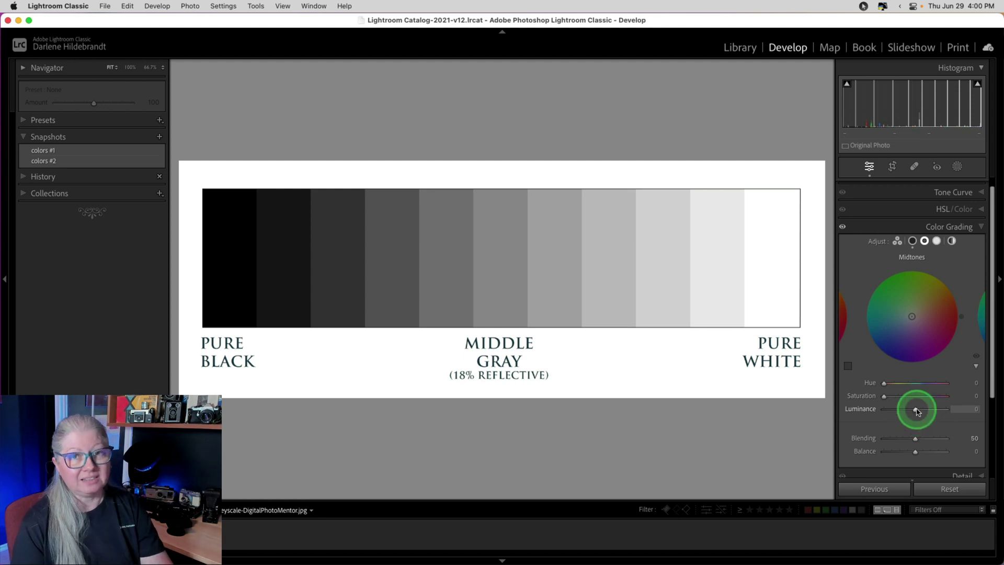
pyautogui.moveTo(916, 411)
pyautogui.mouseDown()
pyautogui.moveTo(877, 412)
pyautogui.moveTo(996, 415)
pyautogui.moveTo(799, 410)
pyautogui.moveTo(983, 414)
pyautogui.moveTo(905, 410)
pyautogui.moveTo(935, 411)
pyautogui.mouseUp()
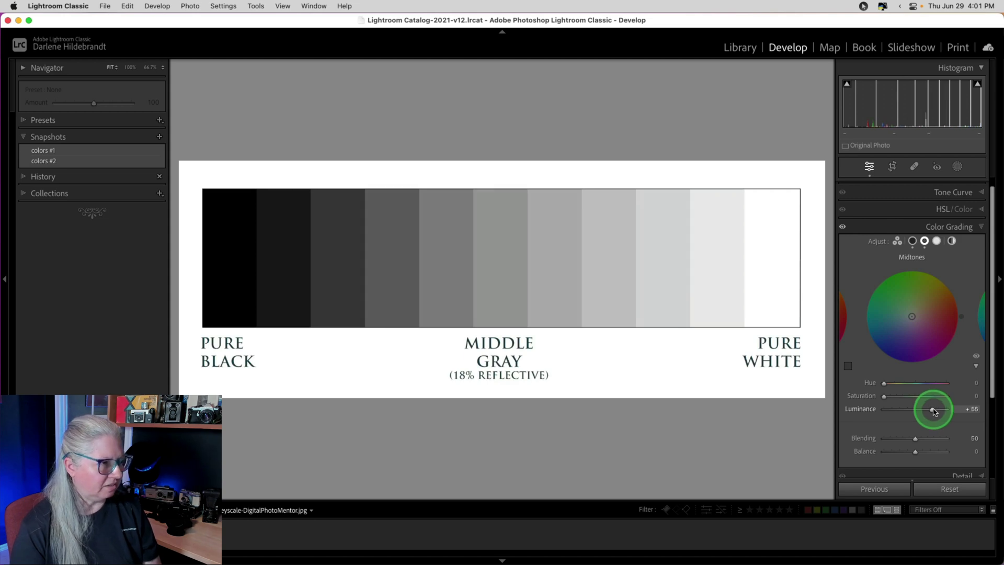
pyautogui.moveTo(934, 411); pyautogui.dragTo(933, 411)
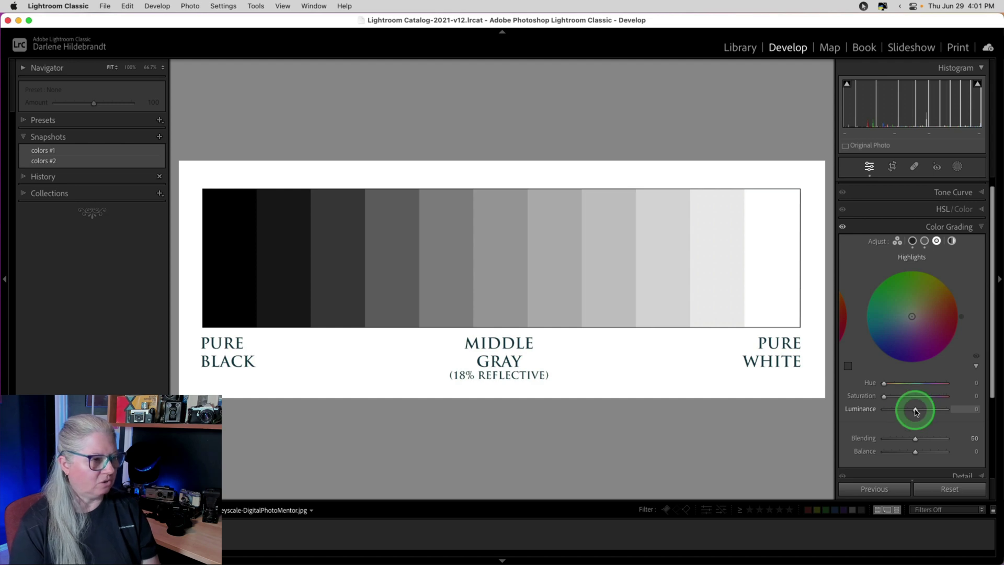
# - Try the highlights luminance at +100 and about -53, and raise the shadows luminance to +82
pyautogui.moveTo(914, 411); pyautogui.dragTo(963, 411)
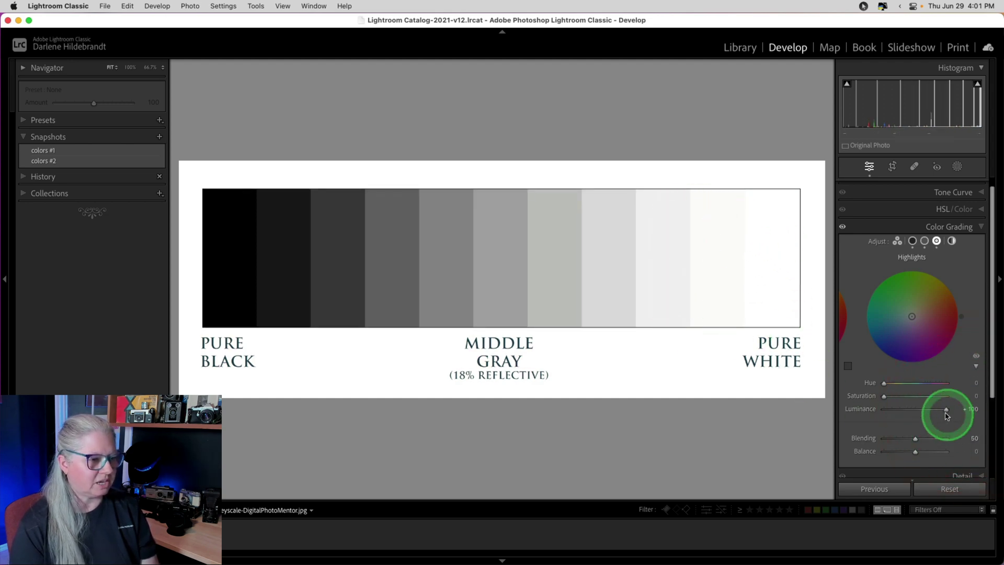
pyautogui.moveTo(945, 409); pyautogui.dragTo(898, 412)
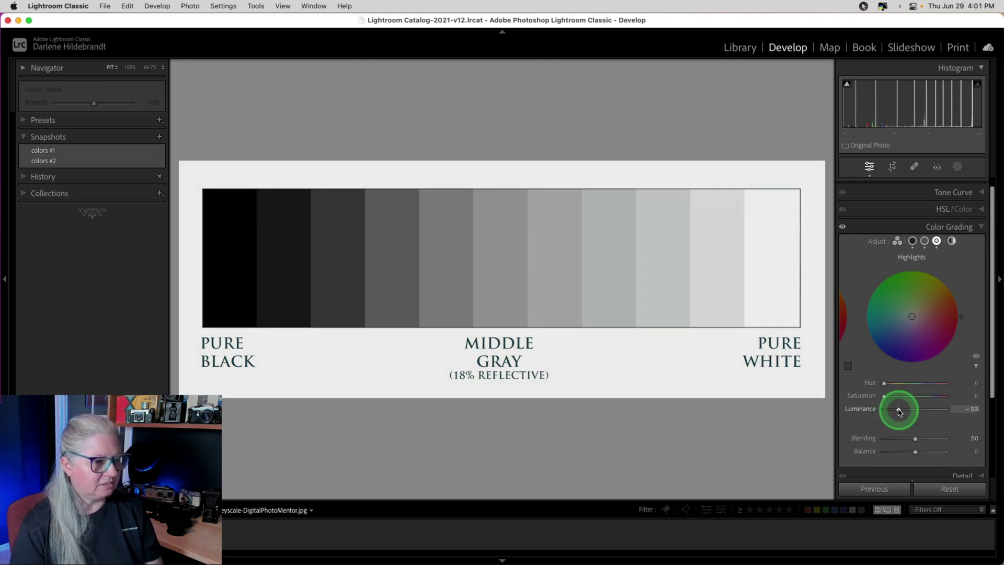
pyautogui.click(912, 240)
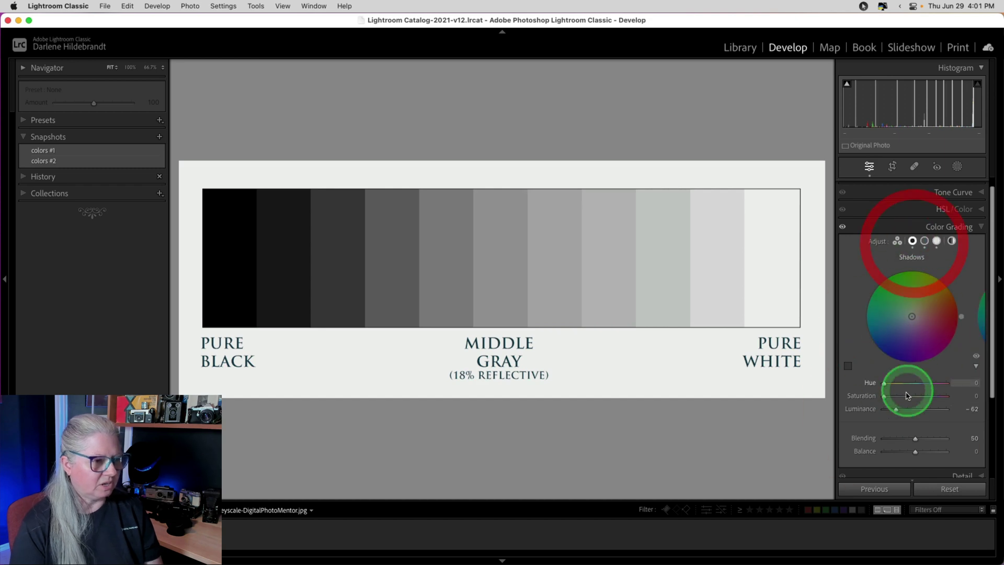
pyautogui.moveTo(896, 413); pyautogui.dragTo(941, 408)
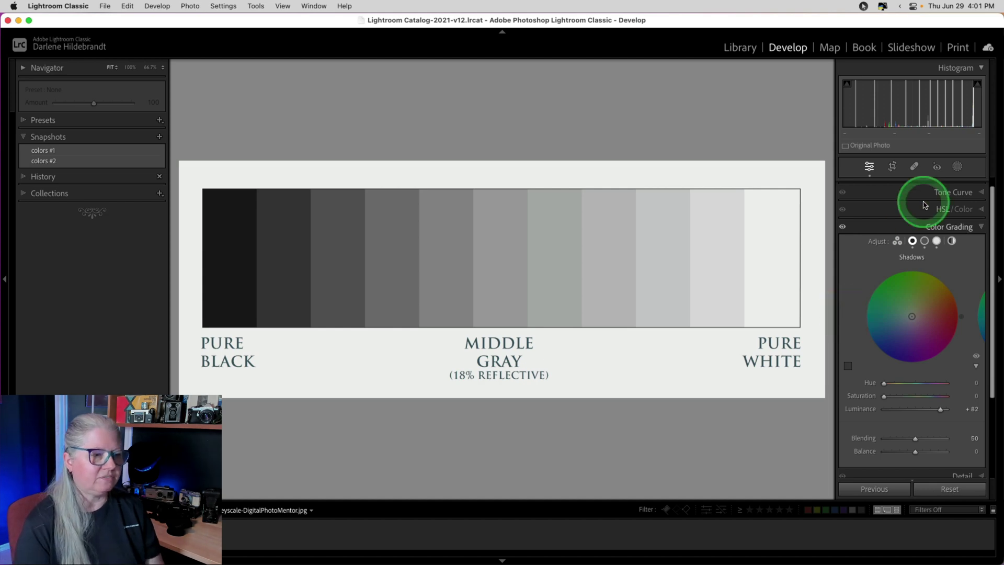
# - Try Blacks at -100 and Whites at +100 in the Basic adjustments, and reset both
pyautogui.scroll(1, 929, 204)
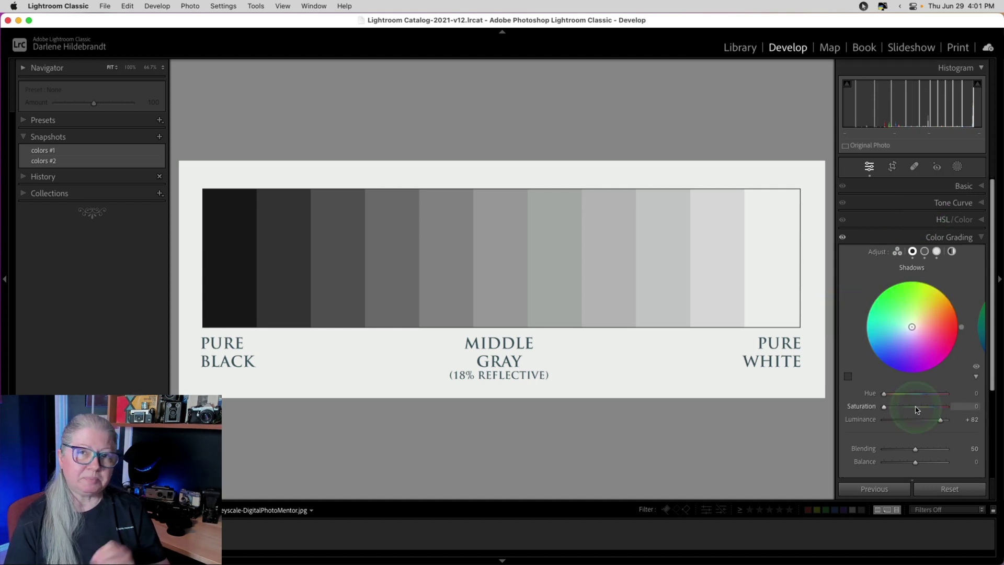
pyautogui.click(958, 184)
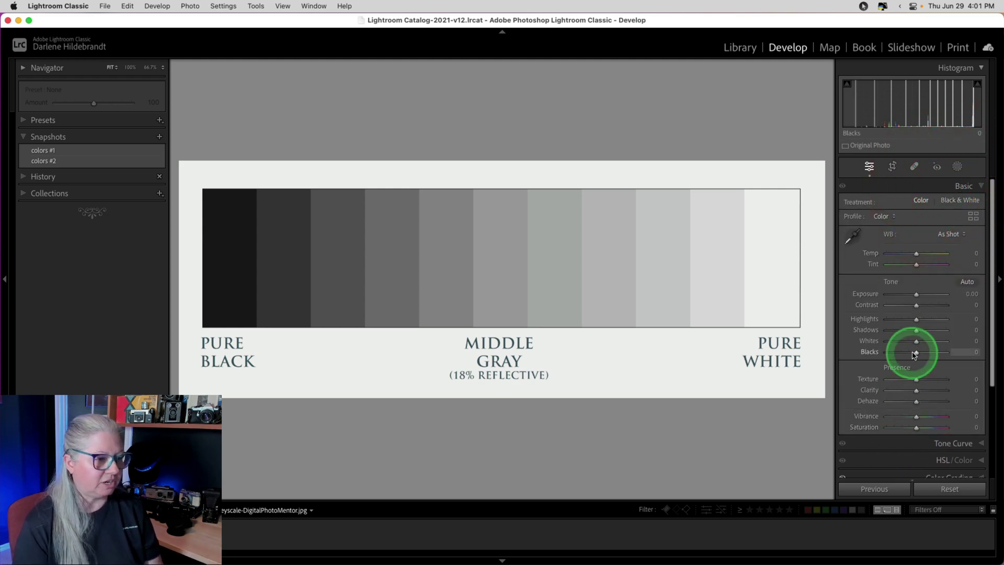
pyautogui.moveTo(916, 354); pyautogui.dragTo(839, 355)
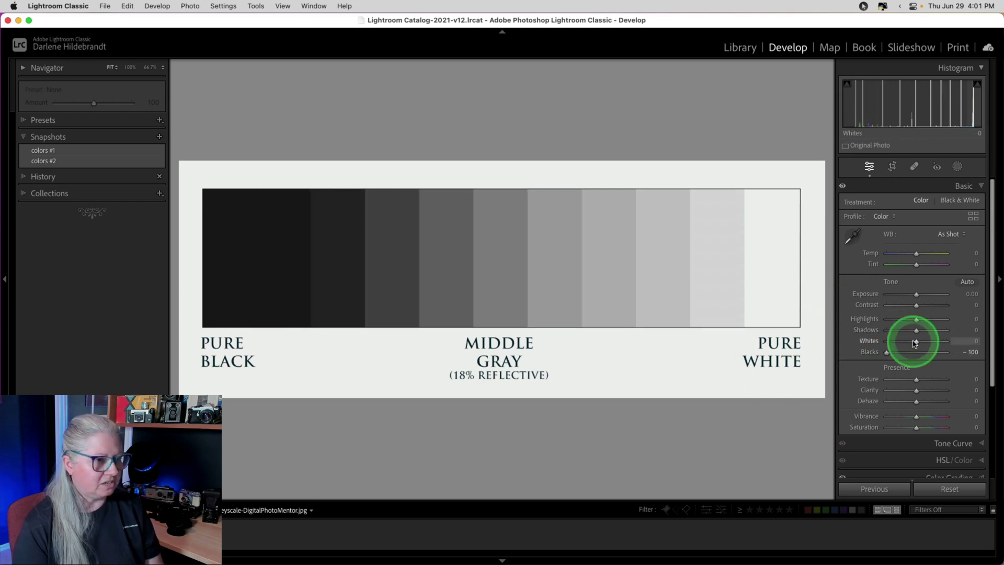
pyautogui.moveTo(916, 341); pyautogui.dragTo(947, 340)
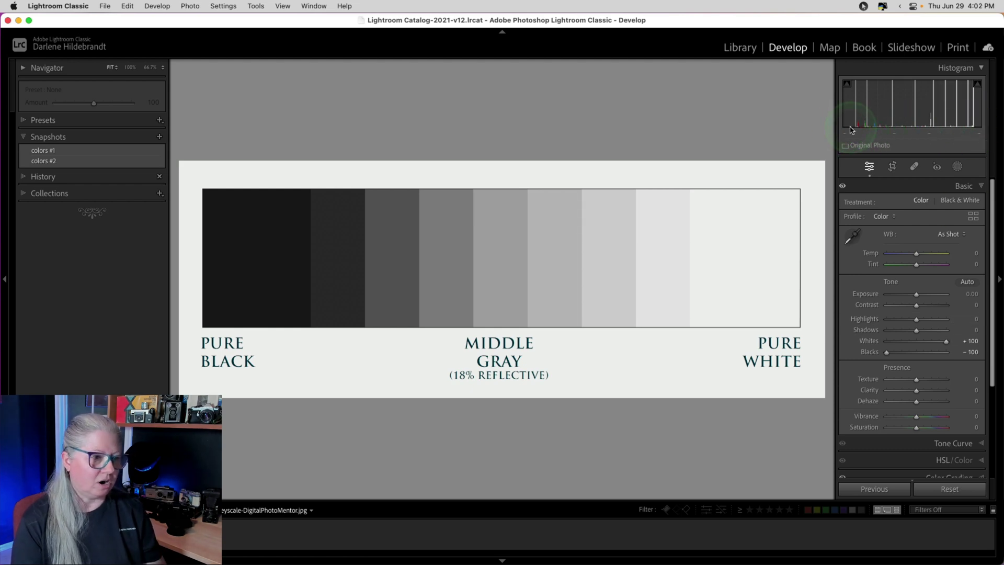
pyautogui.doubleClick(867, 341)
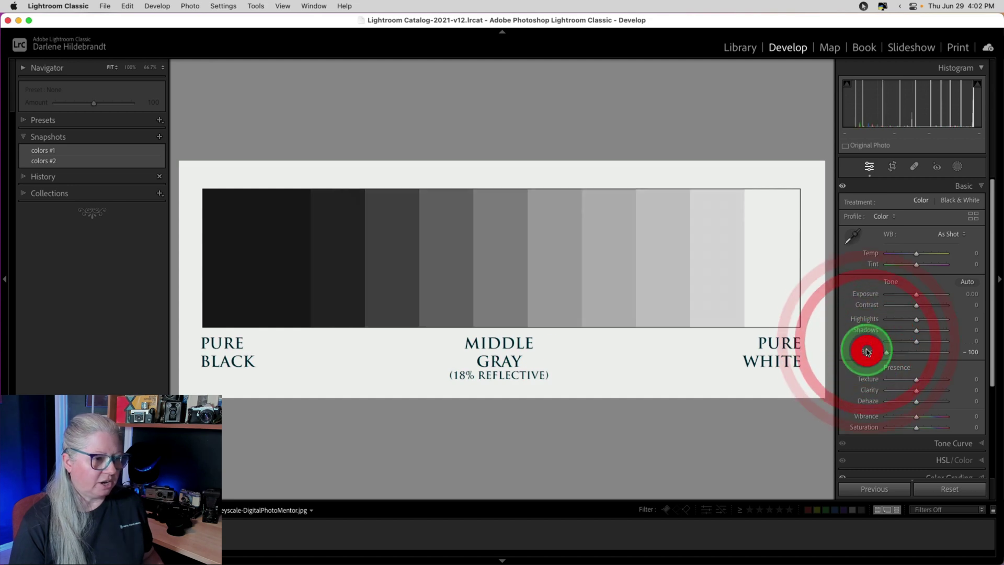
pyautogui.doubleClick(866, 351)
# - Open the Tone Curve and inspect its black point and output range on the grayscale chart
pyautogui.click(898, 443)
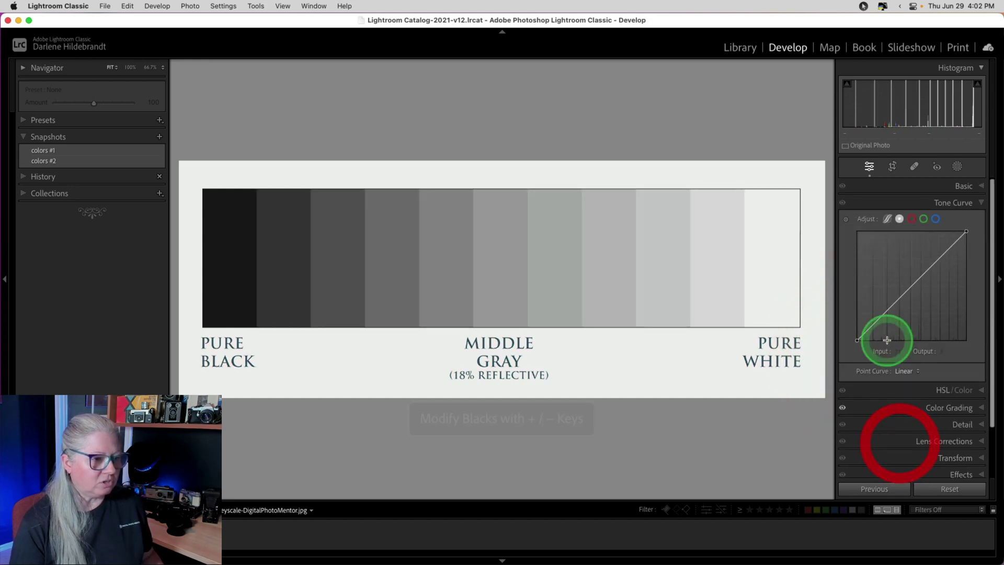
pyautogui.moveTo(858, 340)
pyautogui.mouseDown()
pyautogui.moveTo(973, 352)
pyautogui.moveTo(856, 340)
pyautogui.mouseUp()
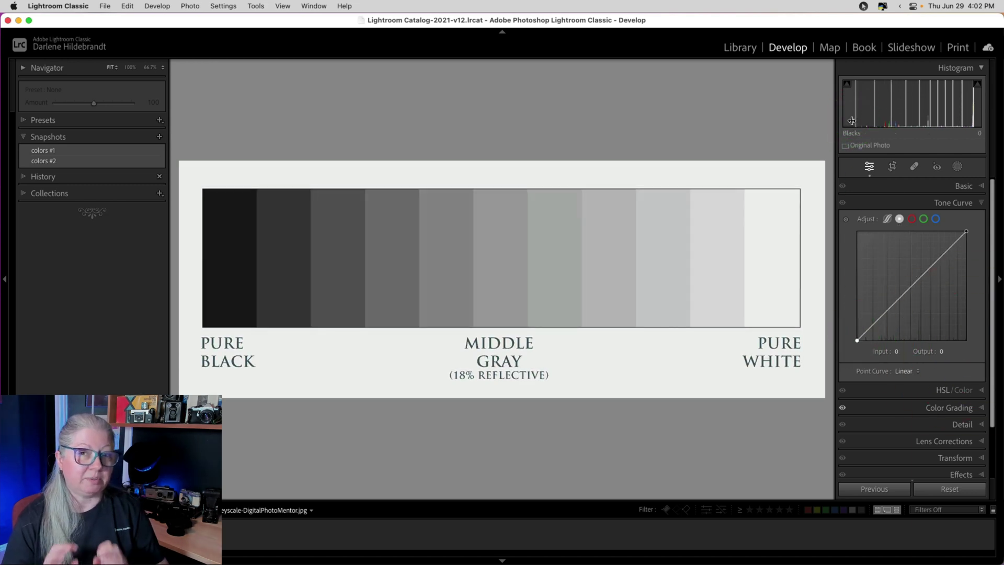
pyautogui.click(861, 228)
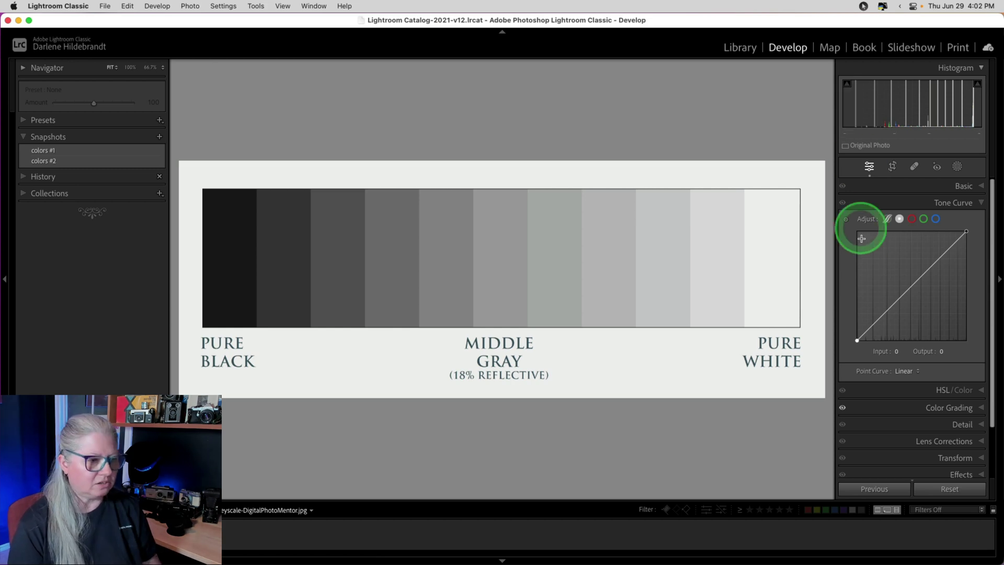
# - Return to Color Grading and raise the luminance of the midtones and highlights, with the highlights at +76
pyautogui.click(920, 396)
pyautogui.moveTo(920, 418)
pyautogui.mouseDown()
pyautogui.moveTo(942, 421)
pyautogui.moveTo(894, 420)
pyautogui.moveTo(936, 419)
pyautogui.mouseUp()
pyautogui.click(936, 251)
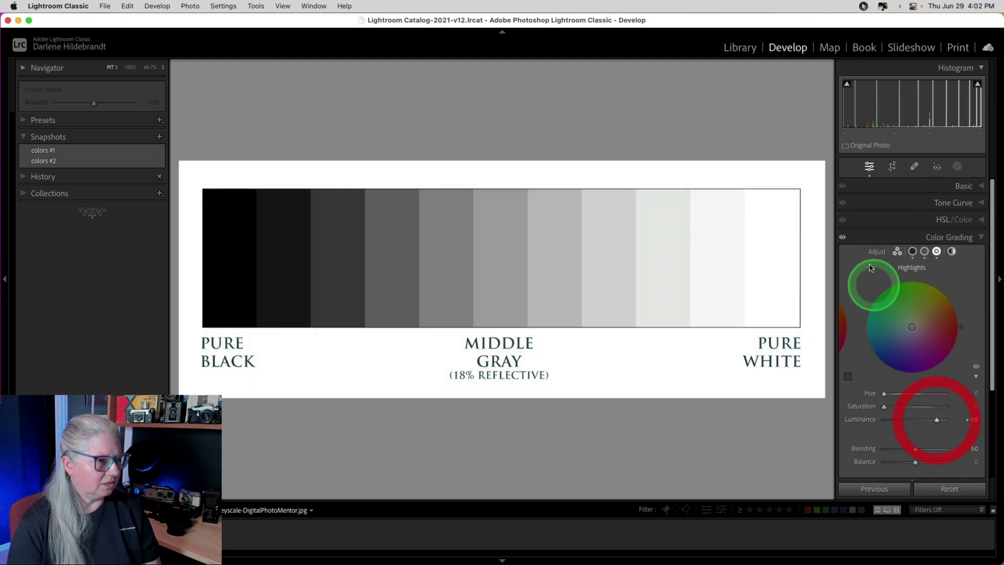
# - Compare the grayscale chart with Color Grading switched off and on
pyautogui.click(843, 239)
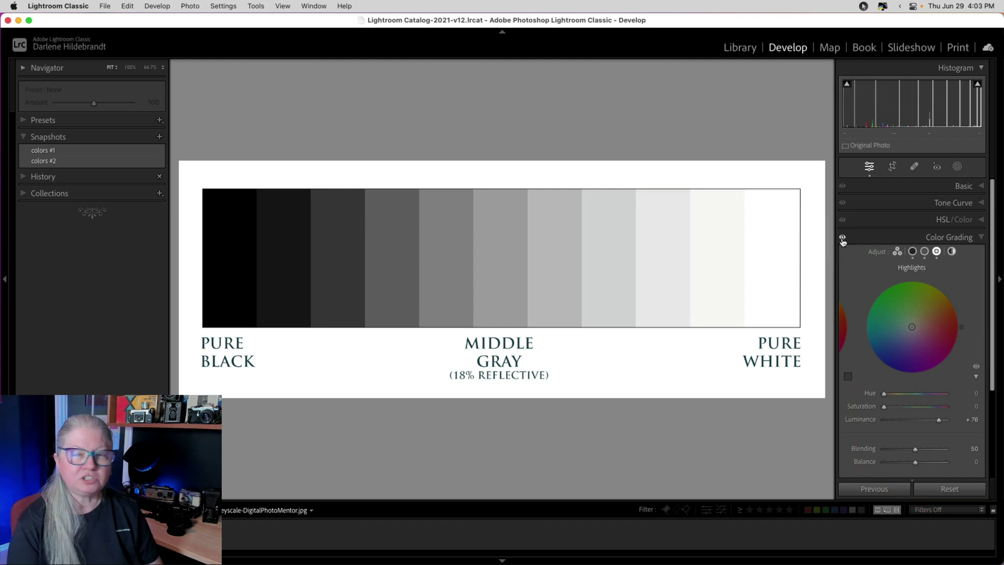
pyautogui.click(843, 239)
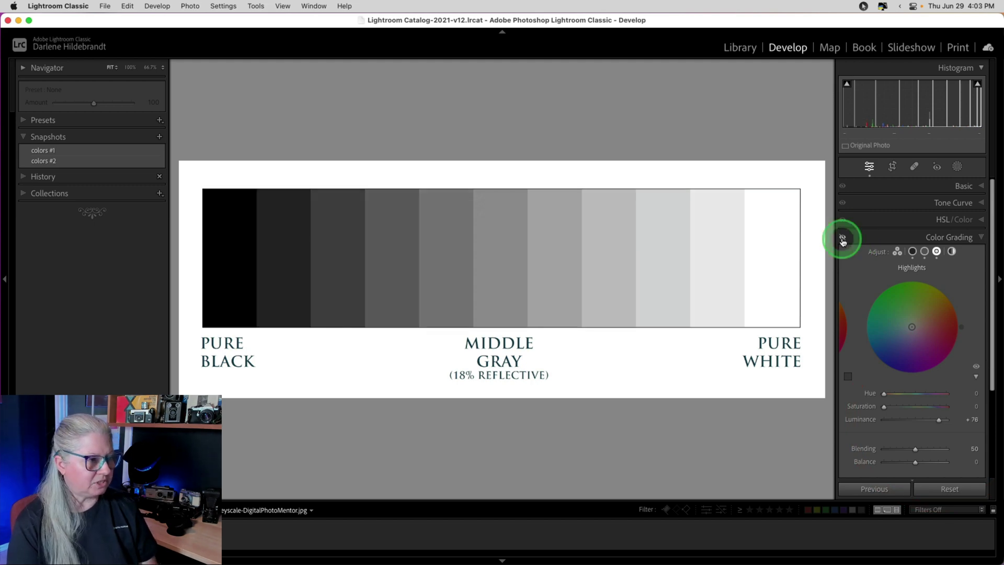
pyautogui.click(842, 239)
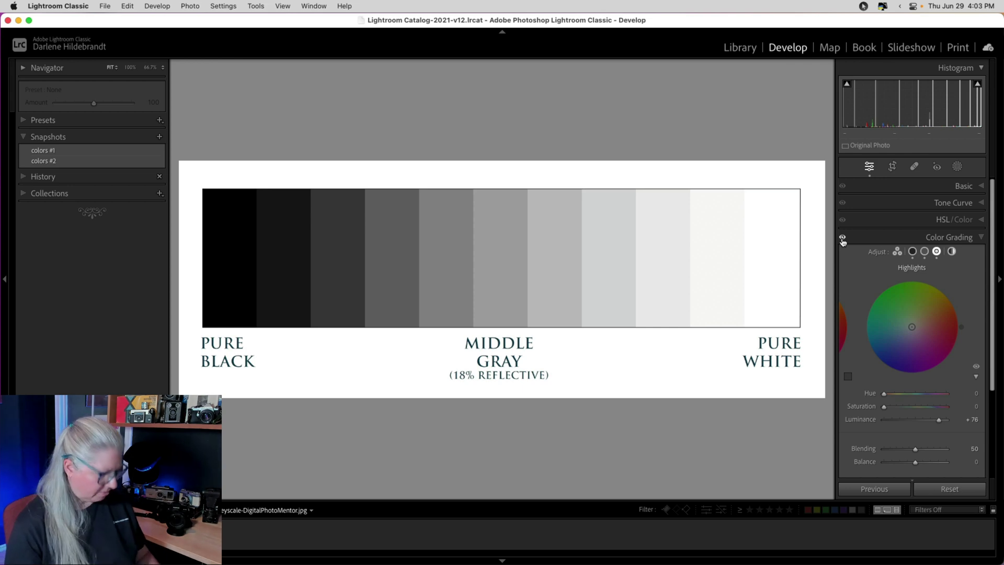
# - Copy only the chart's Color Grading settings, paste them onto the color street photo copy, and compare it with the grading off and on
pyautogui.press('super+c')
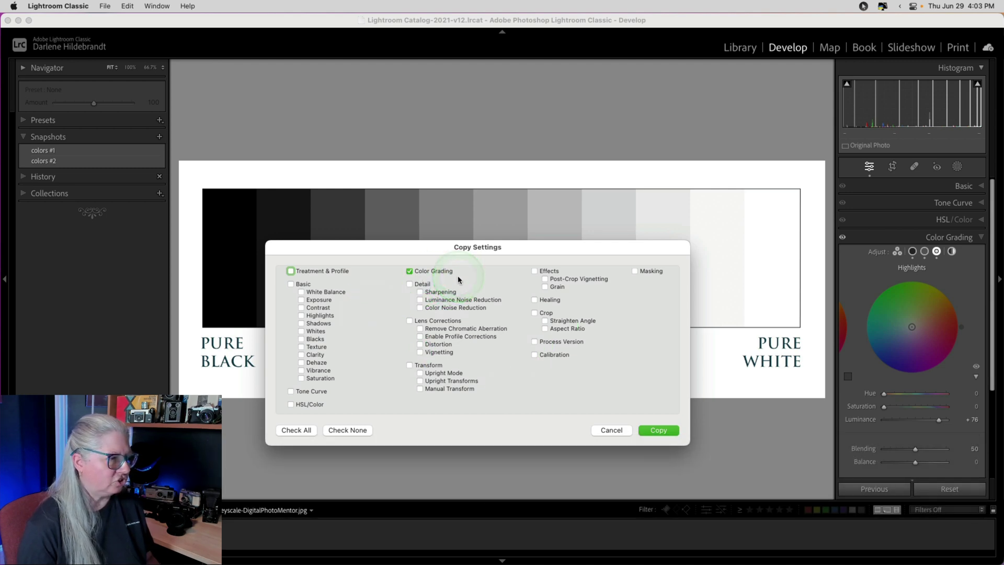
pyautogui.click(653, 430)
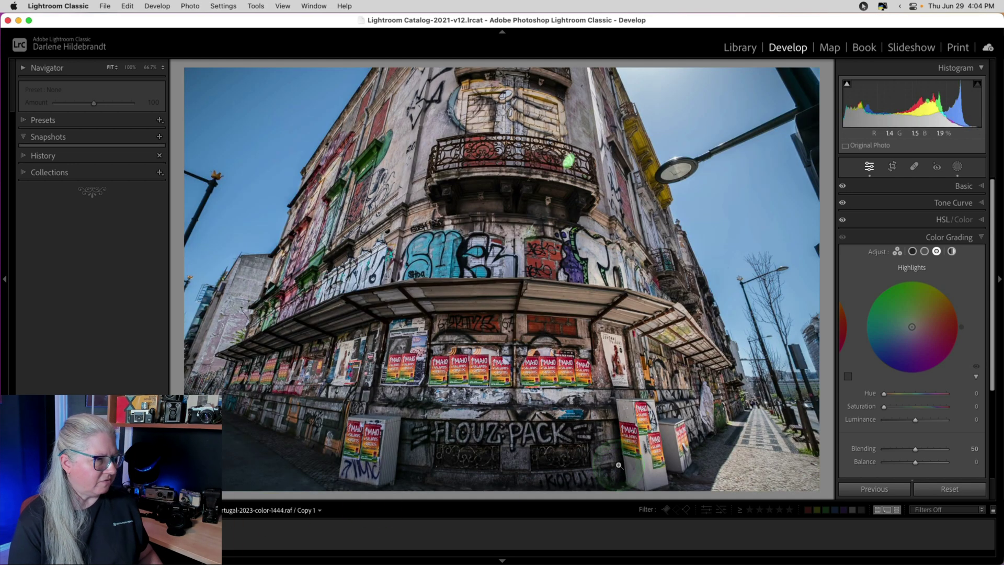
pyautogui.press('super+v')
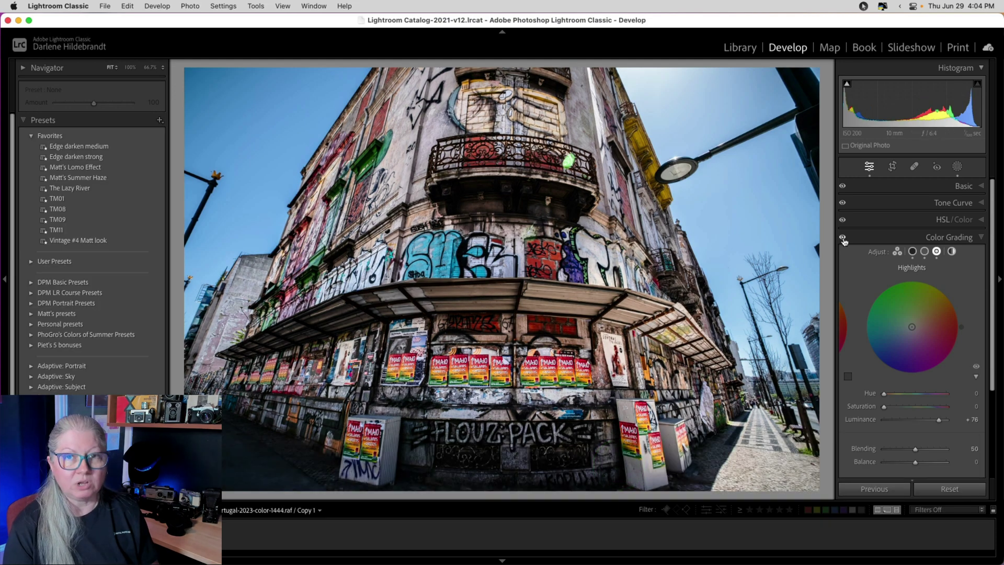
pyautogui.click(842, 238)
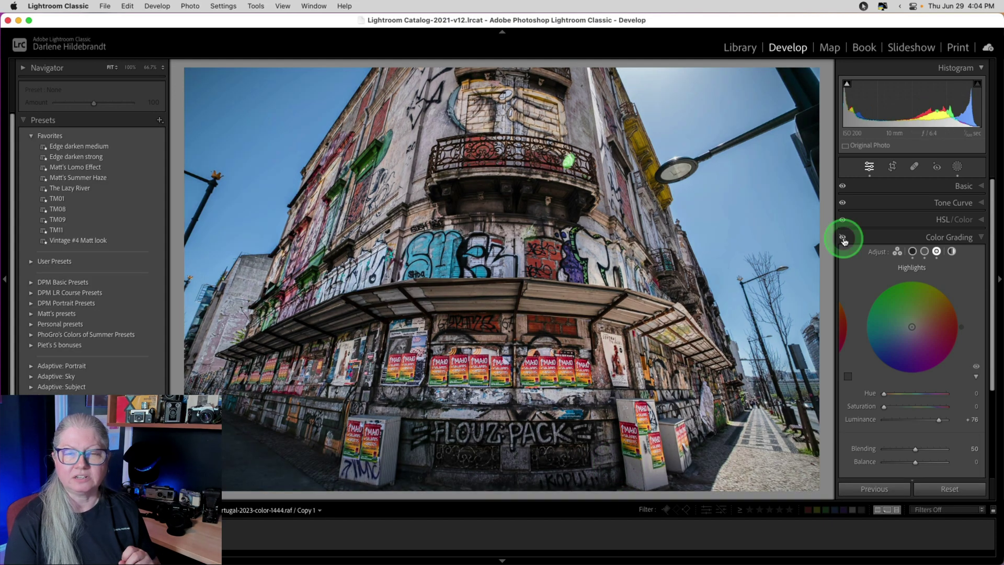
pyautogui.click(842, 238)
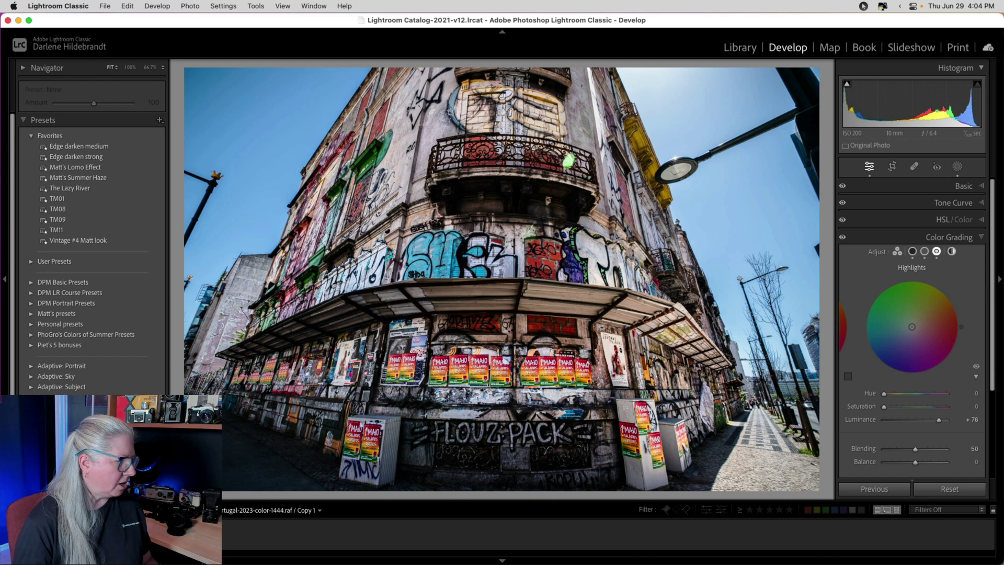
# - Paste the chart's copied Color Grading settings onto the green-and-pink toned black-and-white street photo
pyautogui.press('Left')
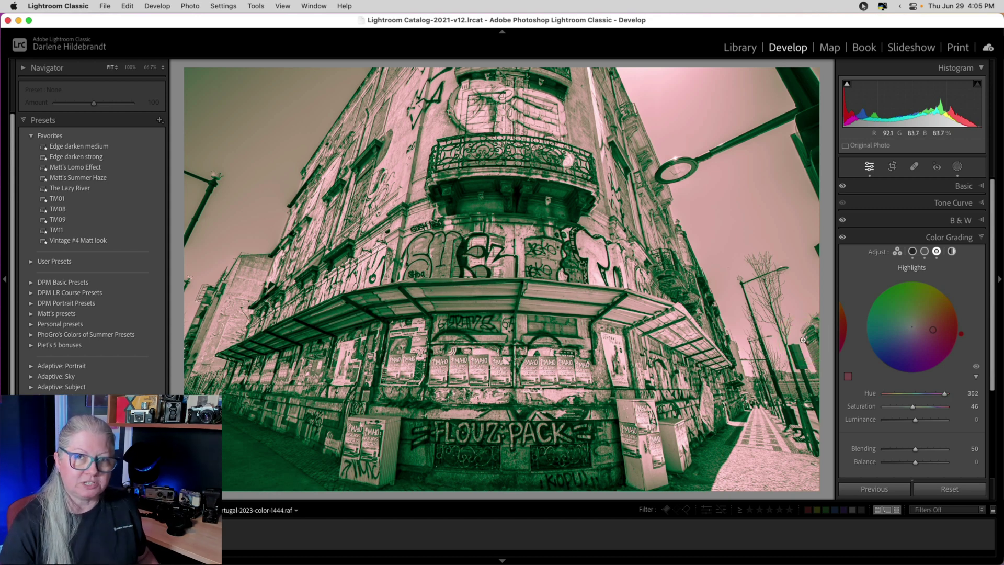
pyautogui.press('super')
pyautogui.press('super+v')
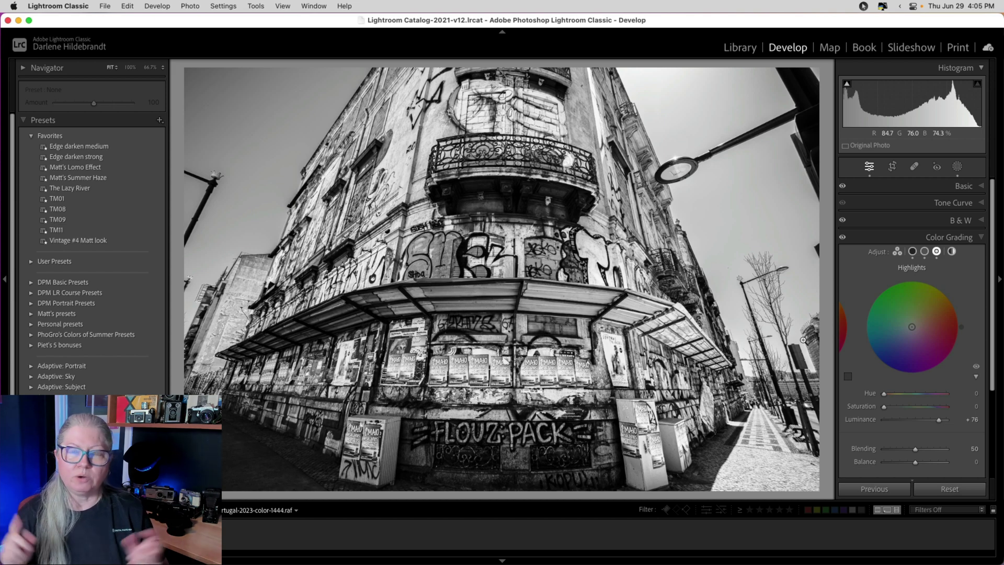
# - Compare the black-and-white photo with Color Grading off and on, and show all three wheels to review their luminance sliders
pyautogui.click(842, 236)
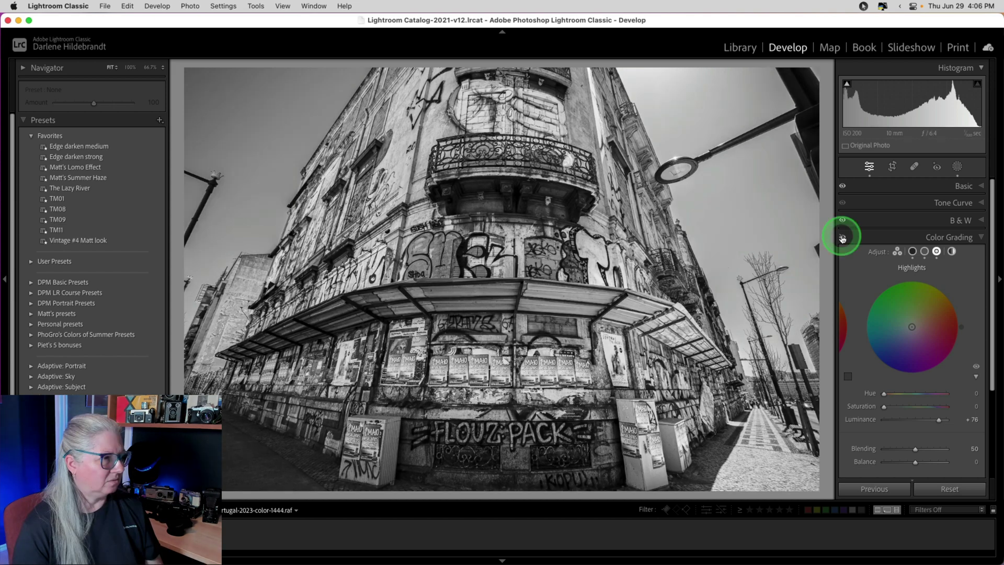
pyautogui.click(841, 237)
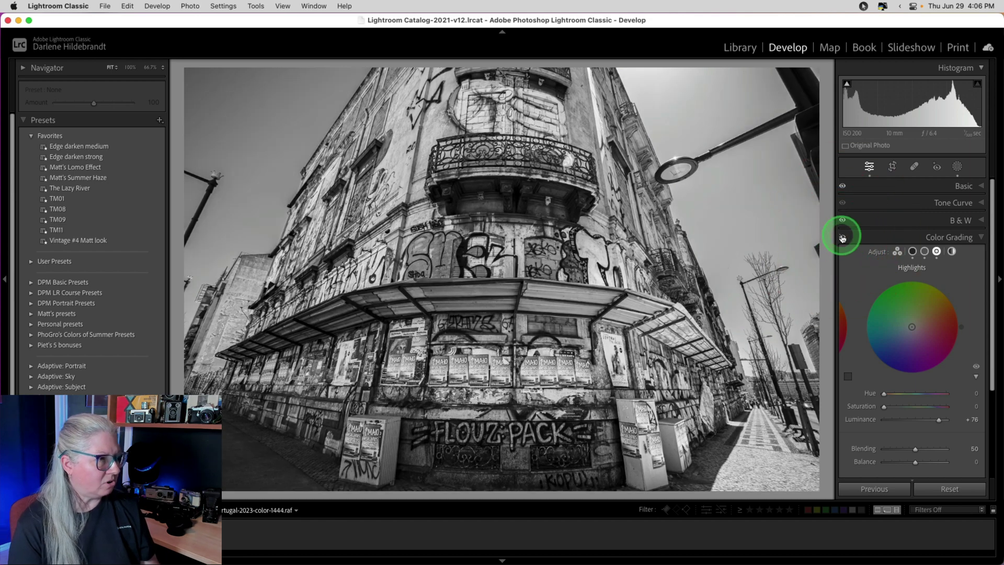
pyautogui.click(842, 237)
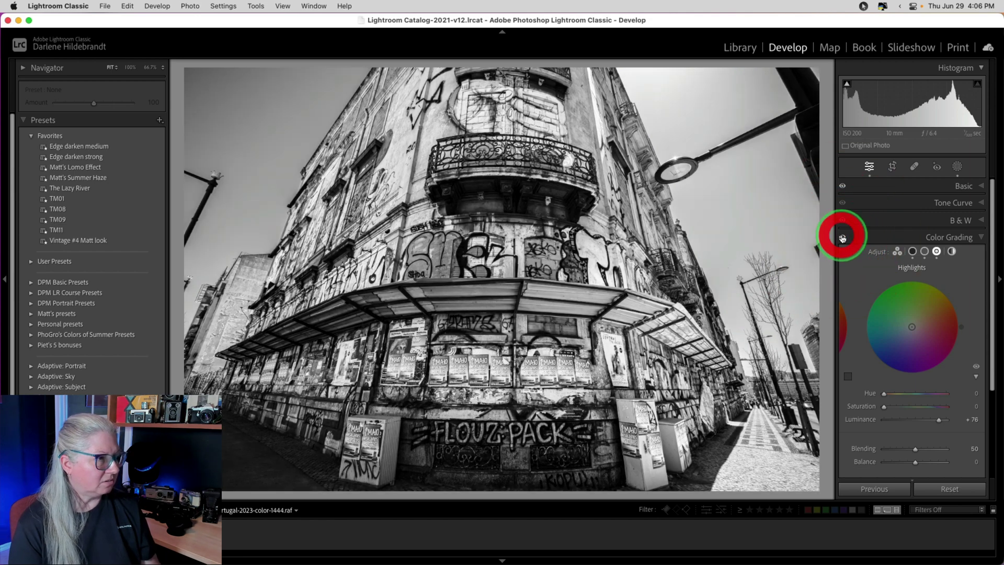
pyautogui.click(897, 251)
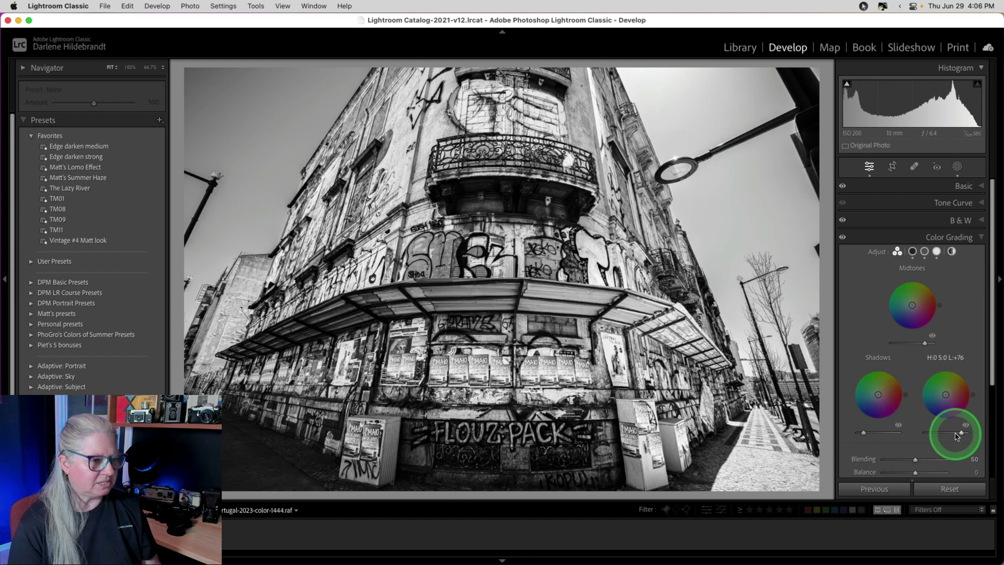
pyautogui.moveTo(872, 434)
pyautogui.moveTo(945, 432)
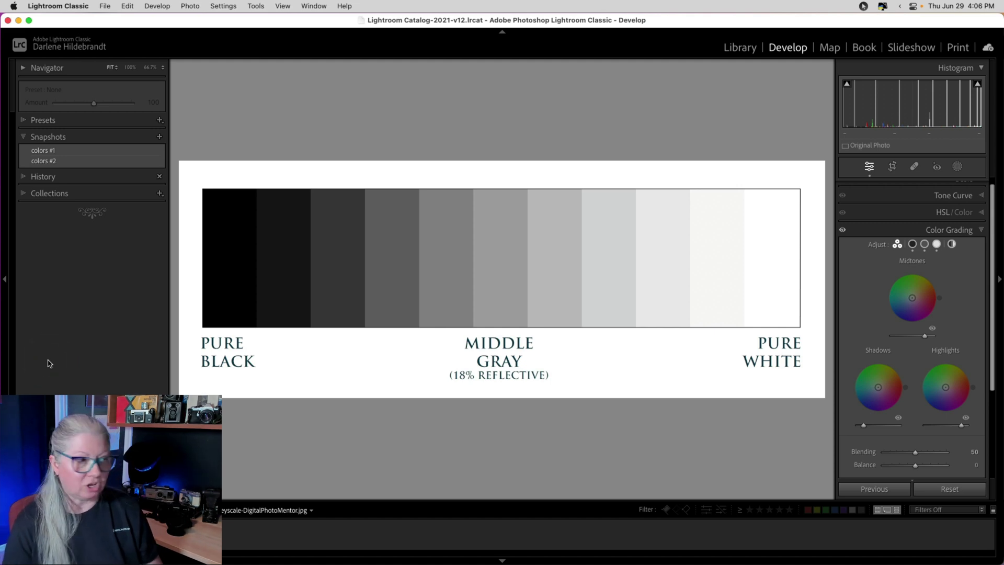
# - Apply the colors #1 snapshot to the grayscale chart and copy only its Color Grading settings
pyautogui.click(45, 151)
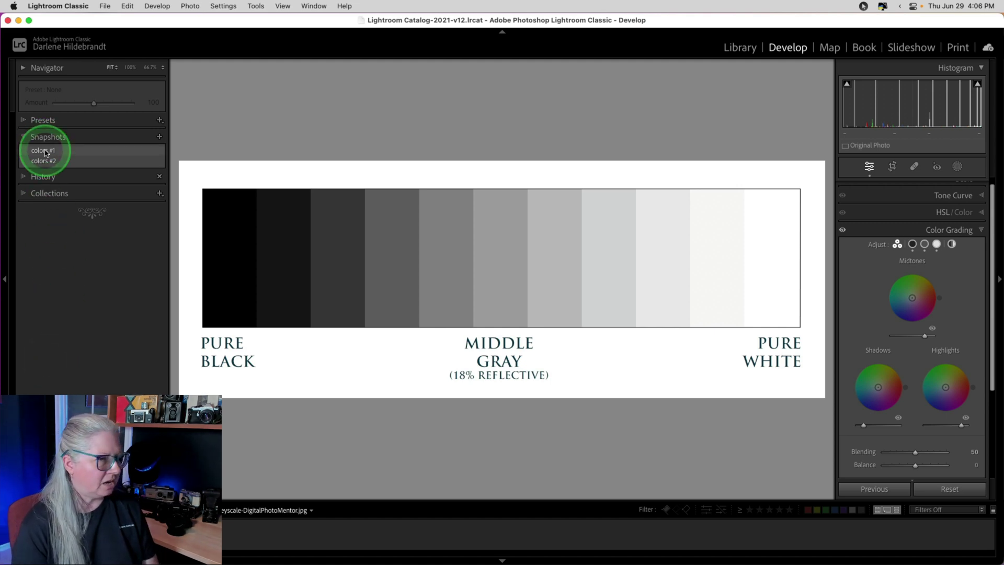
pyautogui.click(45, 152)
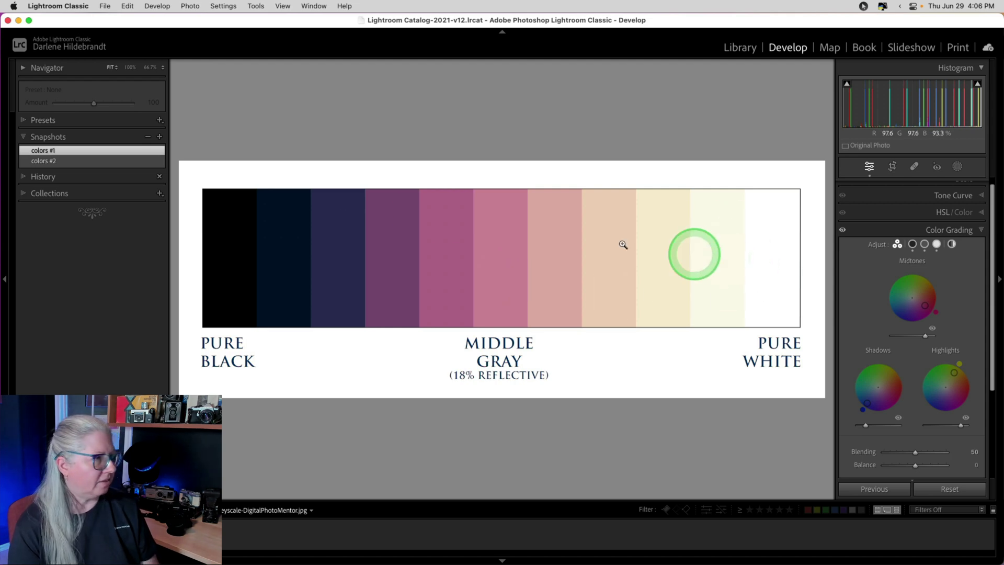
pyautogui.press('super+c')
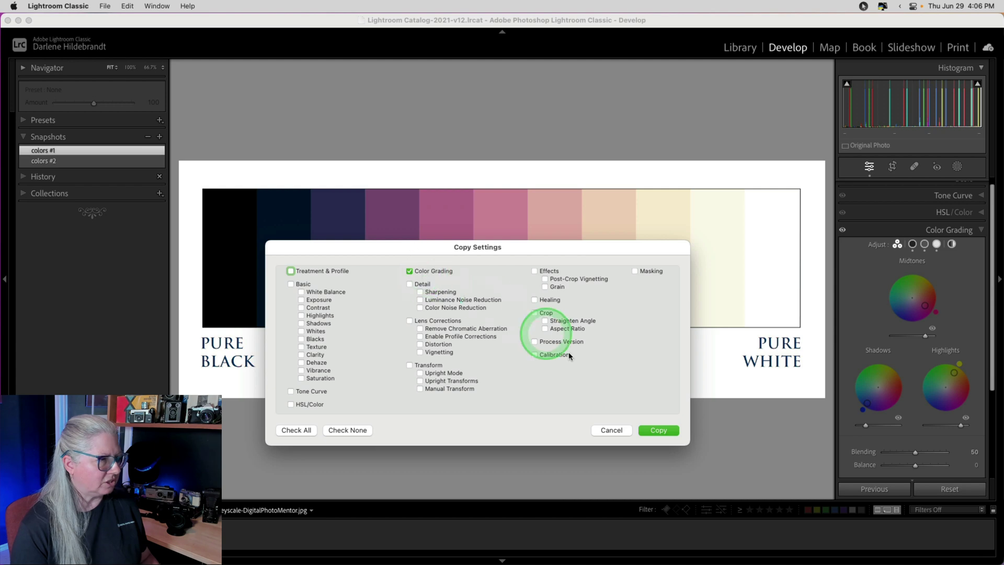
pyautogui.click(656, 429)
pyautogui.click(678, 365)
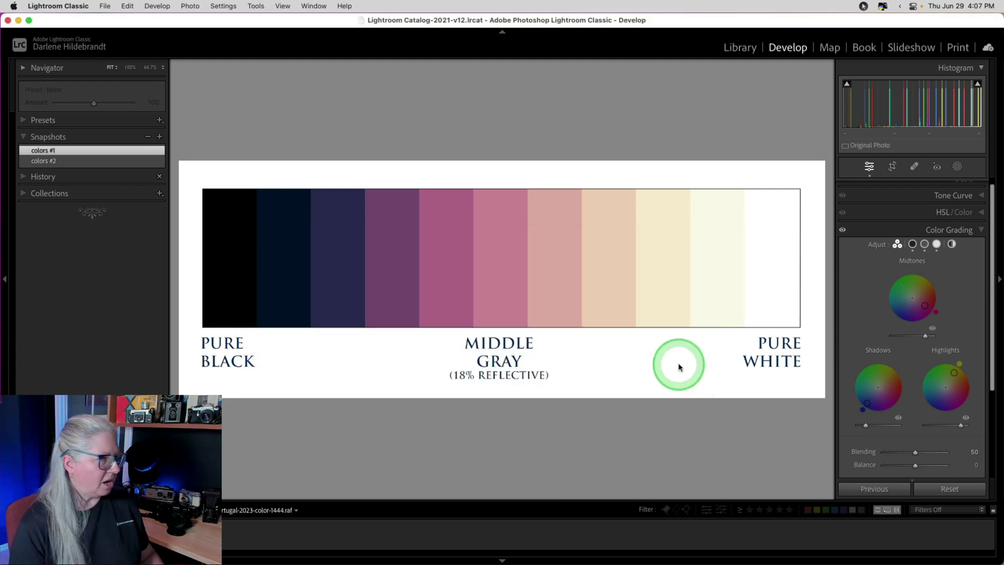
# - Paste the colors #1 grading onto the black-and-white street photo and its color copy
pyautogui.press('Right')
pyautogui.keyDown('super'); pyautogui.click(678, 365); pyautogui.keyUp('super')
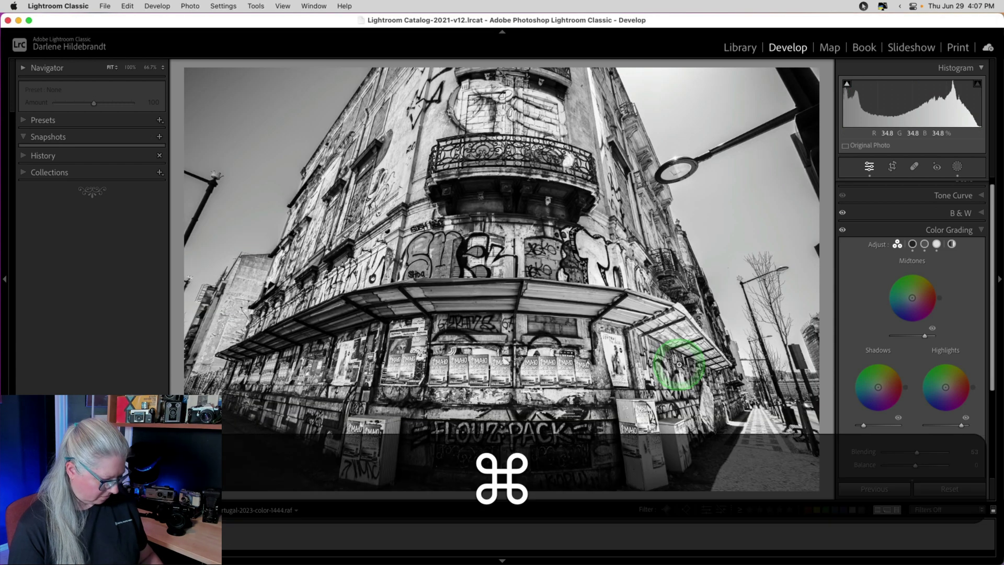
pyautogui.press('super+v')
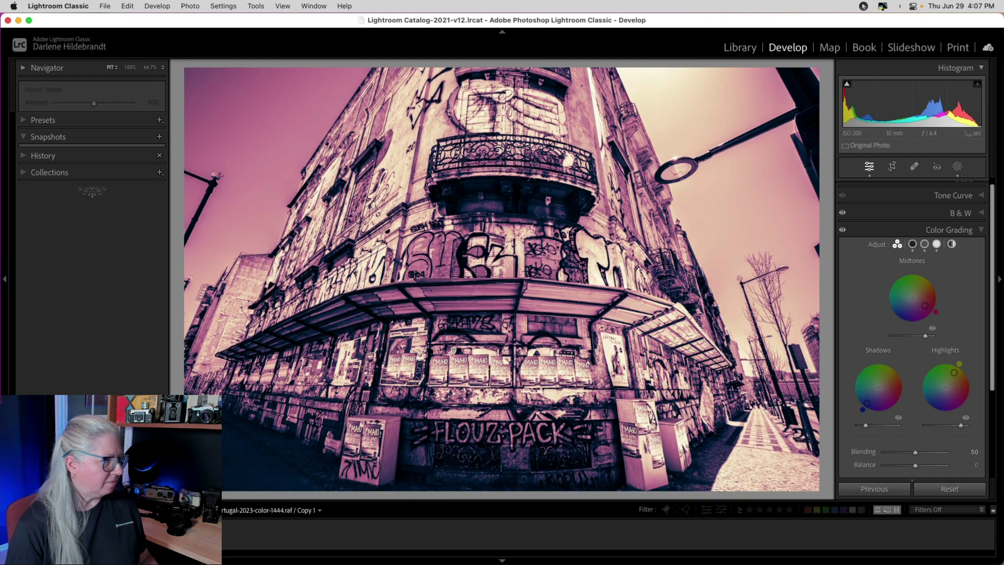
pyautogui.press('super+z')
pyautogui.keyDown('super'); pyautogui.click(700, 318); pyautogui.keyUp('super')
pyautogui.press('super+v')
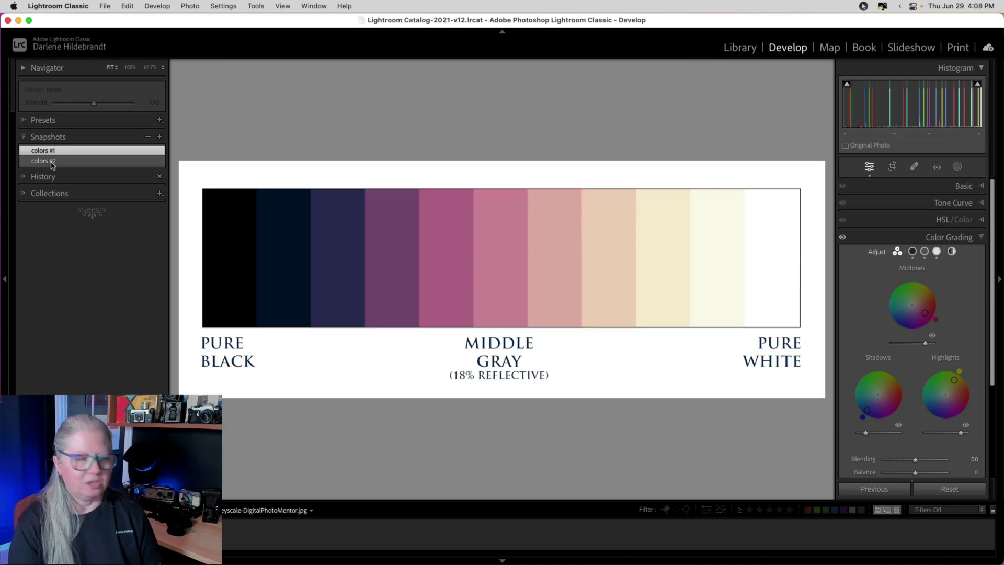
# - Apply the colors #2 snapshot to the grayscale chart and move on to the street photo
pyautogui.click(46, 161)
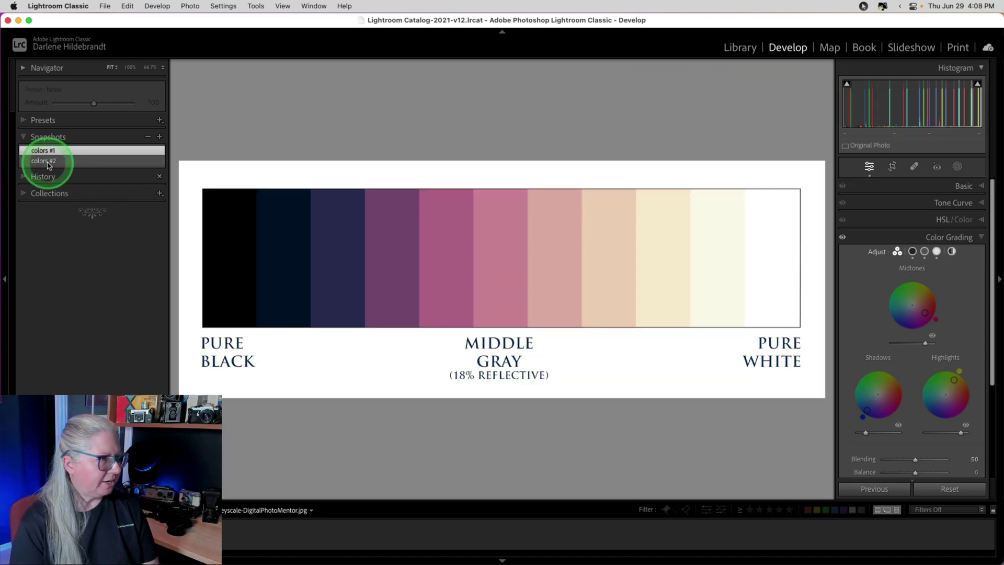
pyautogui.click(47, 162)
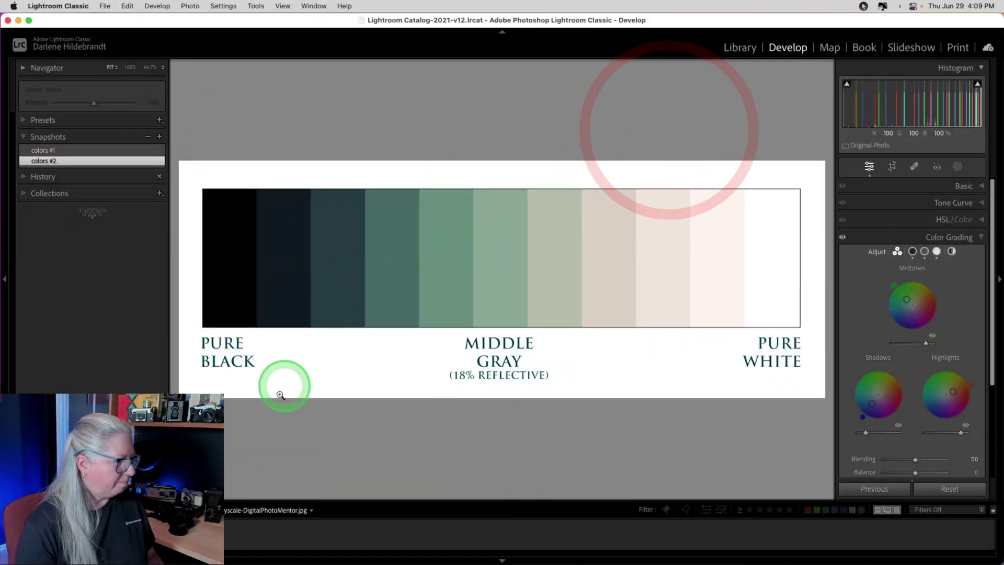
pyautogui.press('Right')
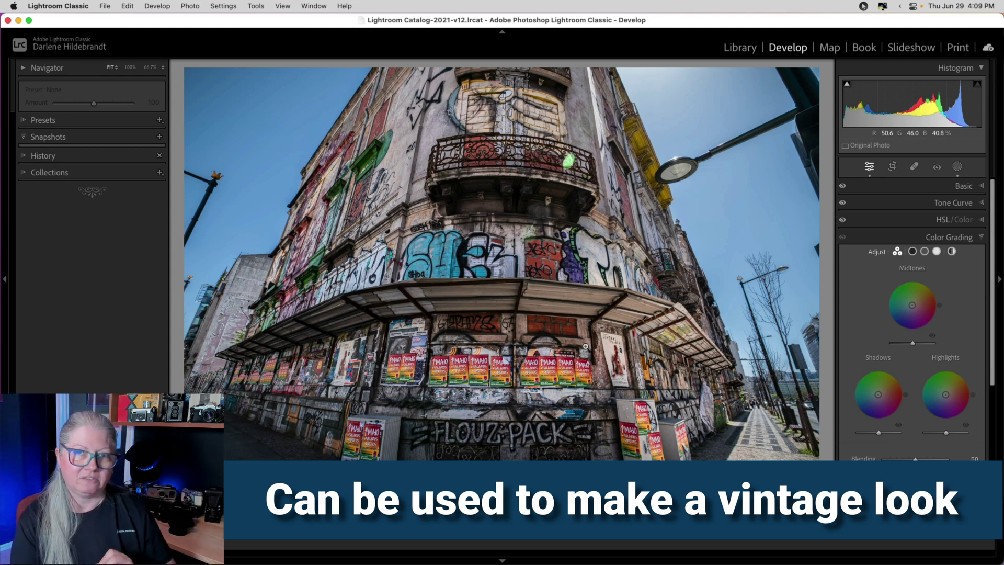
# - Mute the color street photo's colors in the Basic settings with Saturation -66 and Vibrance +29
pyautogui.click(954, 186)
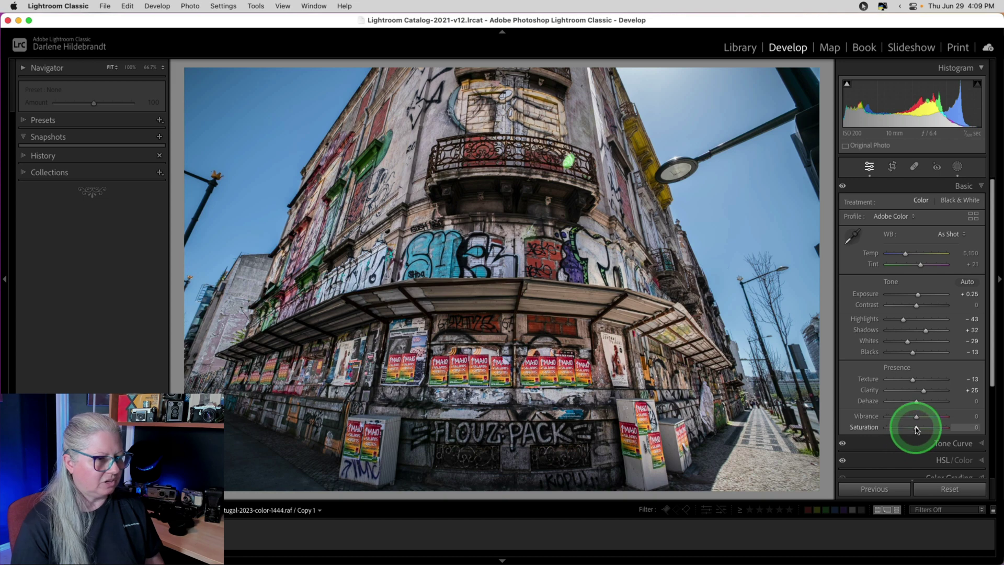
pyautogui.moveTo(916, 428); pyautogui.dragTo(896, 428)
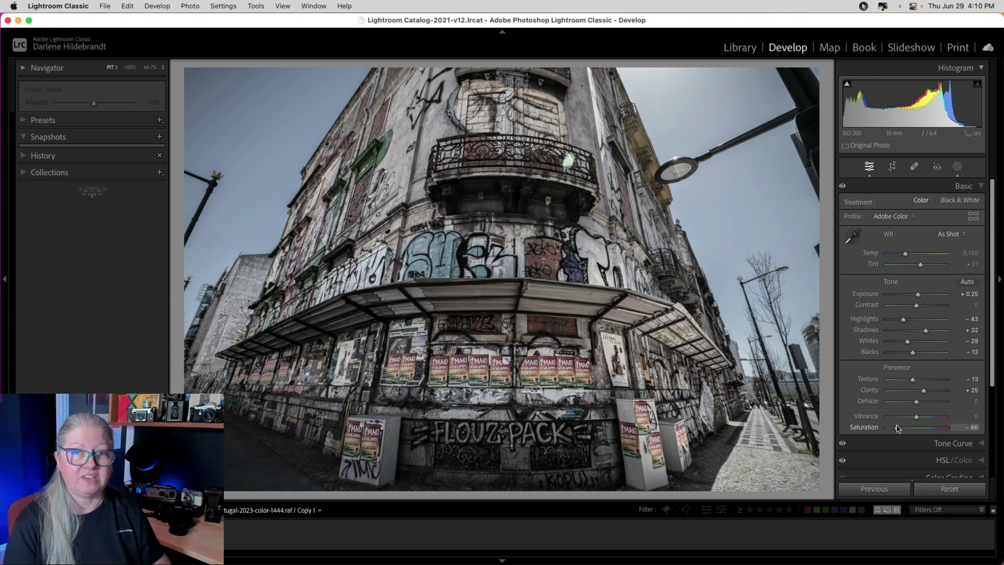
pyautogui.moveTo(916, 416); pyautogui.dragTo(925, 418)
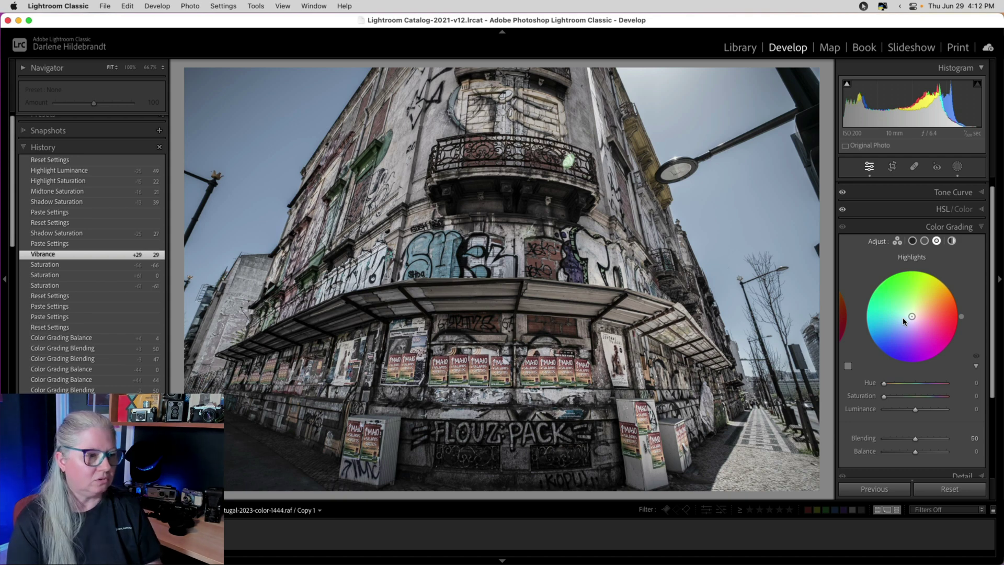
# - Grade the color photo's shadows a warm yellow-orange with hue 45, saturation 67 and luminance -46
pyautogui.click(912, 241)
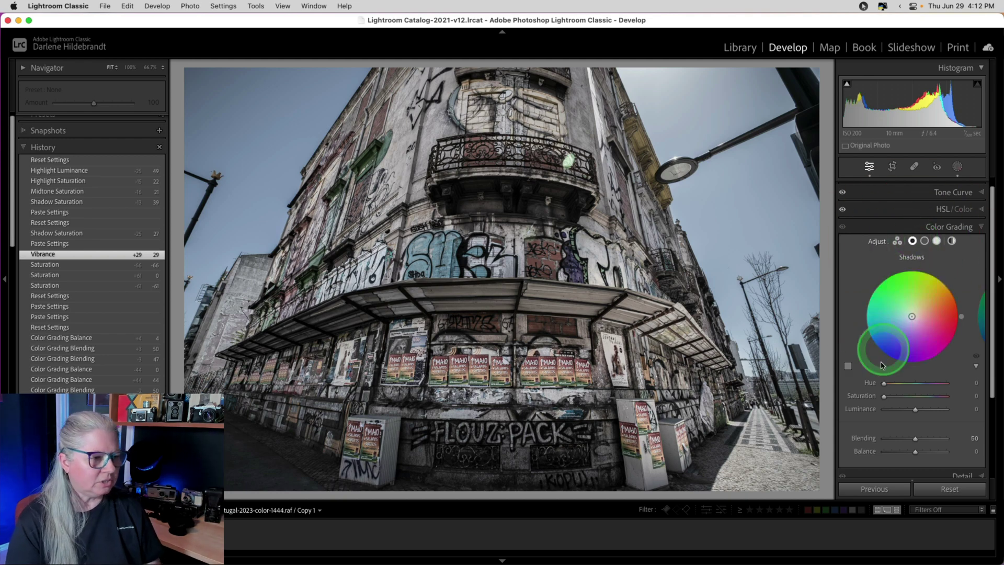
pyautogui.moveTo(948, 332); pyautogui.dragTo(947, 283)
pyautogui.click(875, 403)
pyautogui.moveTo(882, 397); pyautogui.dragTo(920, 398)
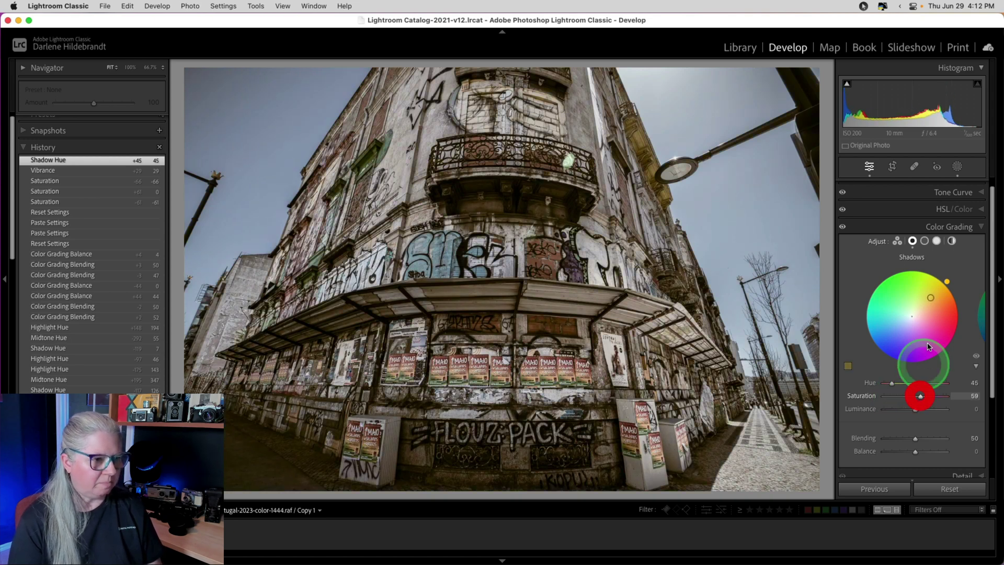
pyautogui.moveTo(930, 297); pyautogui.dragTo(933, 295)
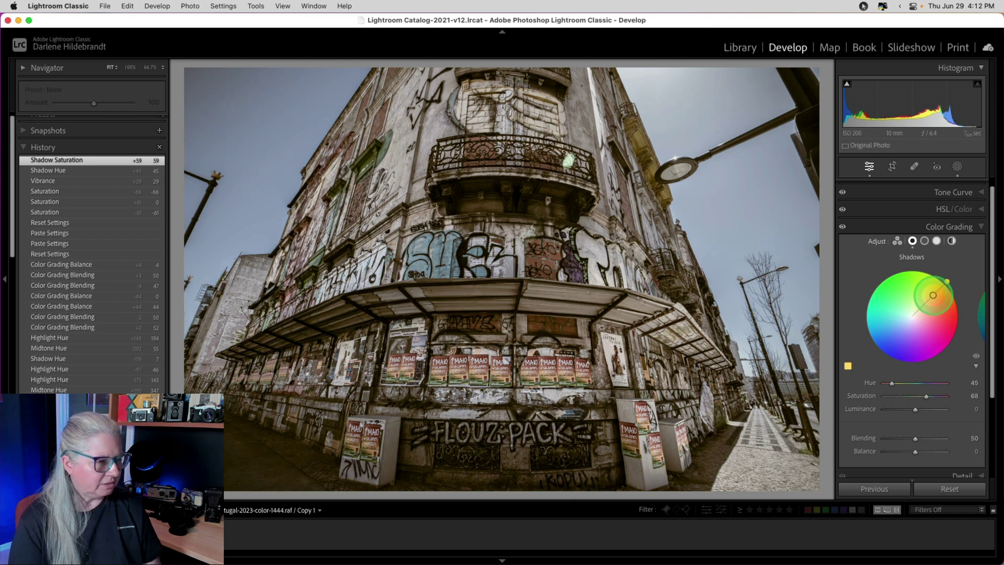
pyautogui.moveTo(933, 295); pyautogui.dragTo(933, 294)
pyautogui.moveTo(915, 409)
pyautogui.mouseDown()
pyautogui.moveTo(925, 409)
pyautogui.moveTo(910, 410)
pyautogui.mouseUp()
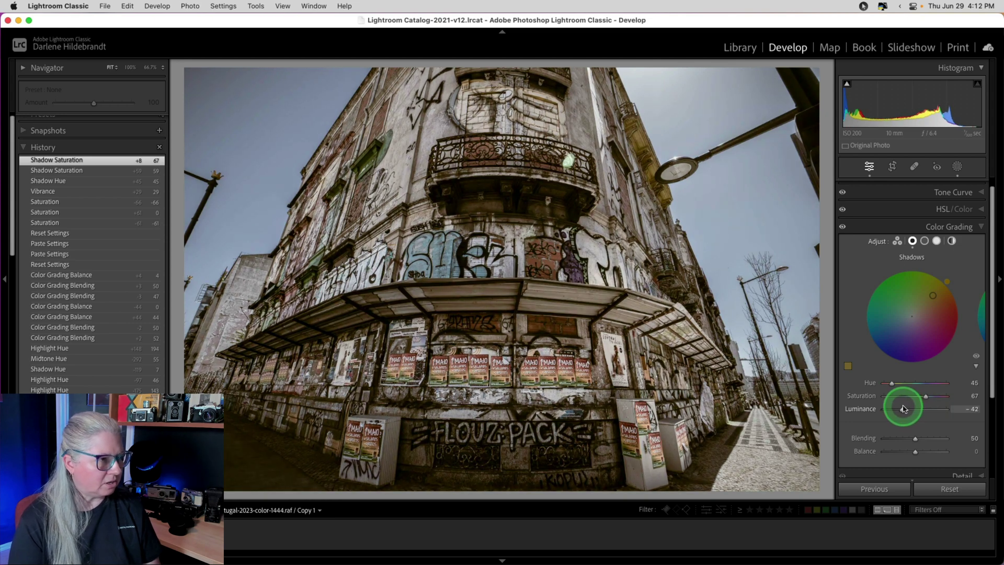
pyautogui.moveTo(901, 408); pyautogui.dragTo(900, 409)
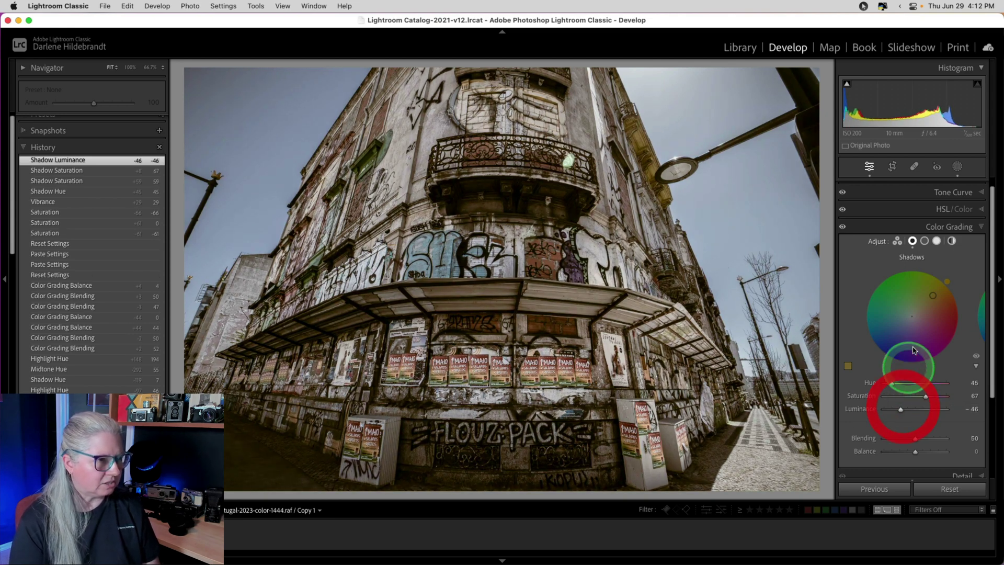
# - Tint the color photo's highlights a soft yellow on the Highlights color wheel
pyautogui.click(936, 241)
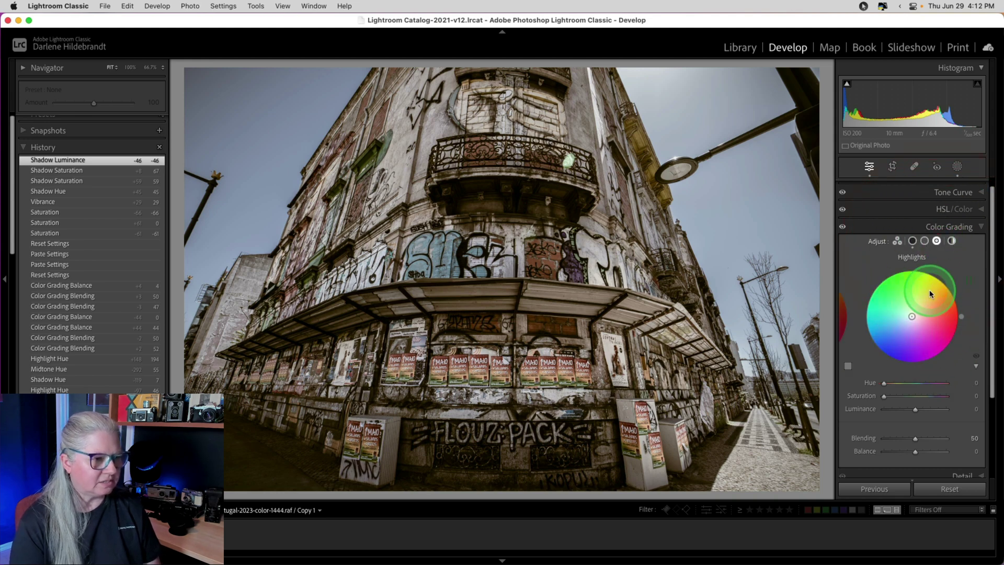
pyautogui.moveTo(929, 289)
pyautogui.mouseDown()
pyautogui.moveTo(926, 274)
pyautogui.moveTo(919, 299)
pyautogui.mouseUp()
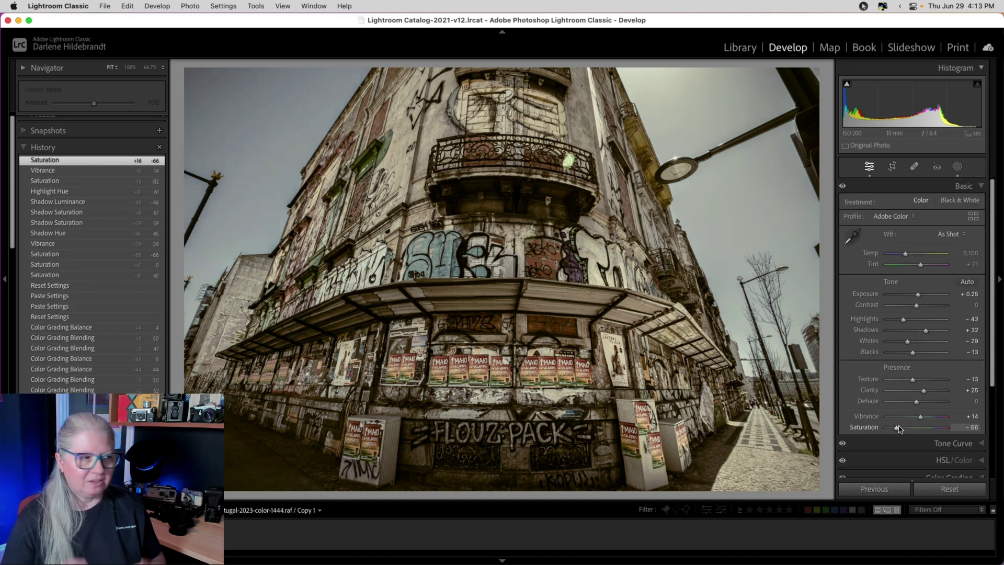
# - Copy the Color Grading, Vibrance and Saturation settings and paste them onto the next photo of laundry on a balcony
pyautogui.press('super+c')
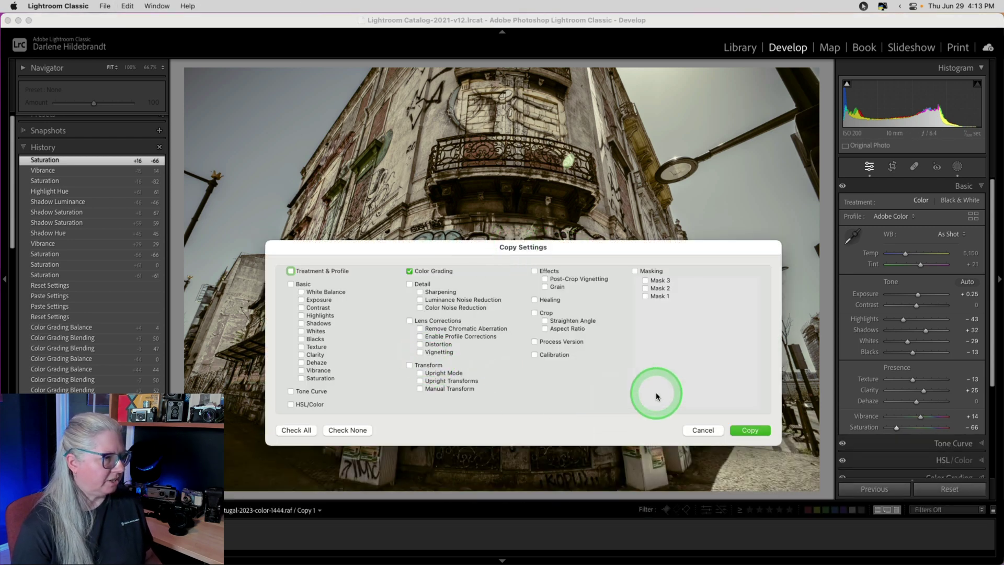
pyautogui.click(314, 377)
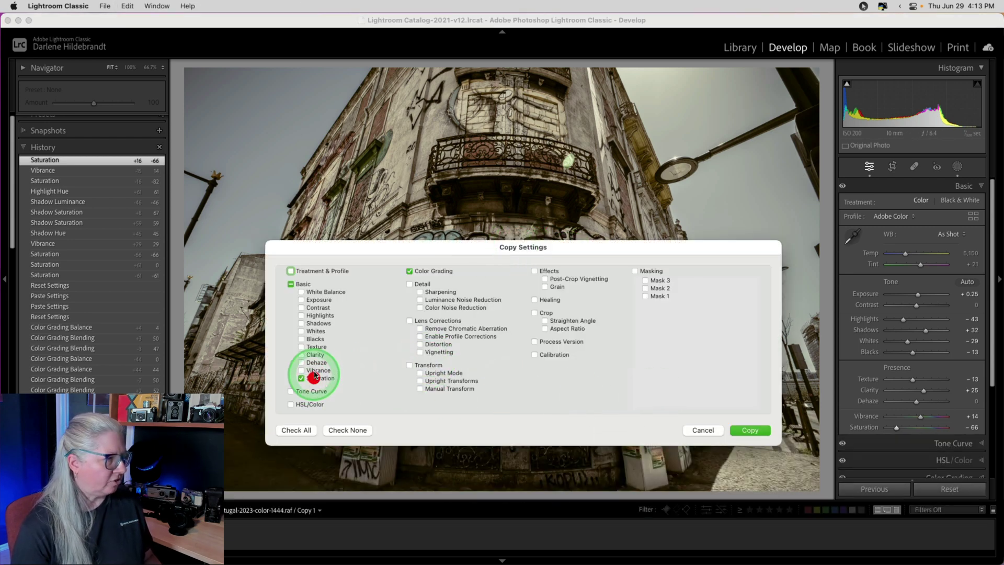
pyautogui.click(316, 371)
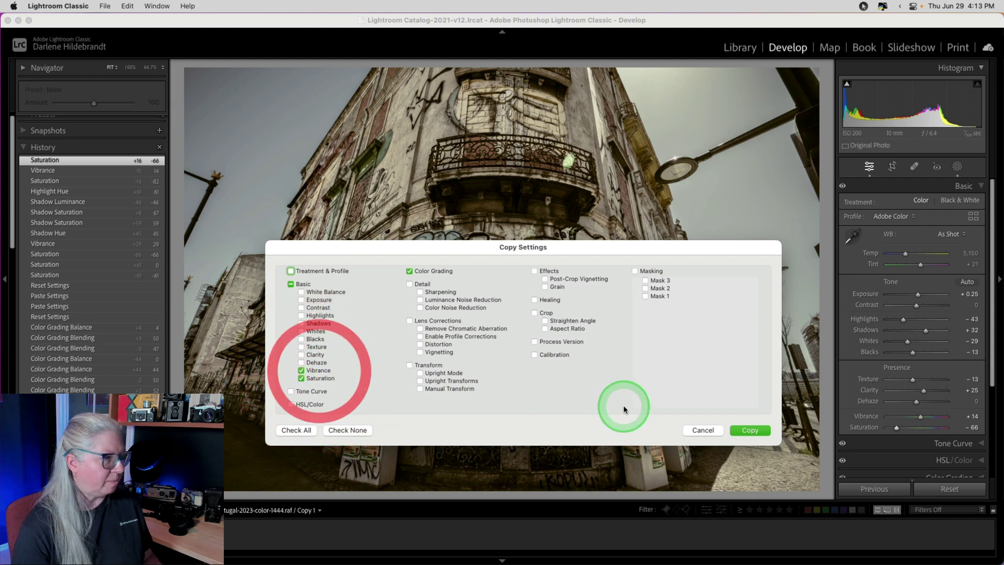
pyautogui.click(739, 429)
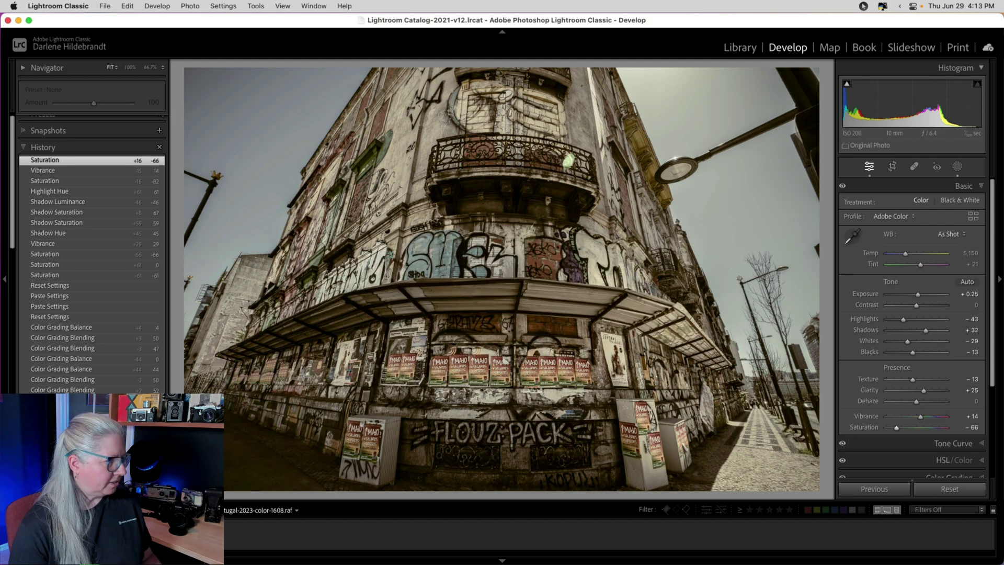
pyautogui.press('Right')
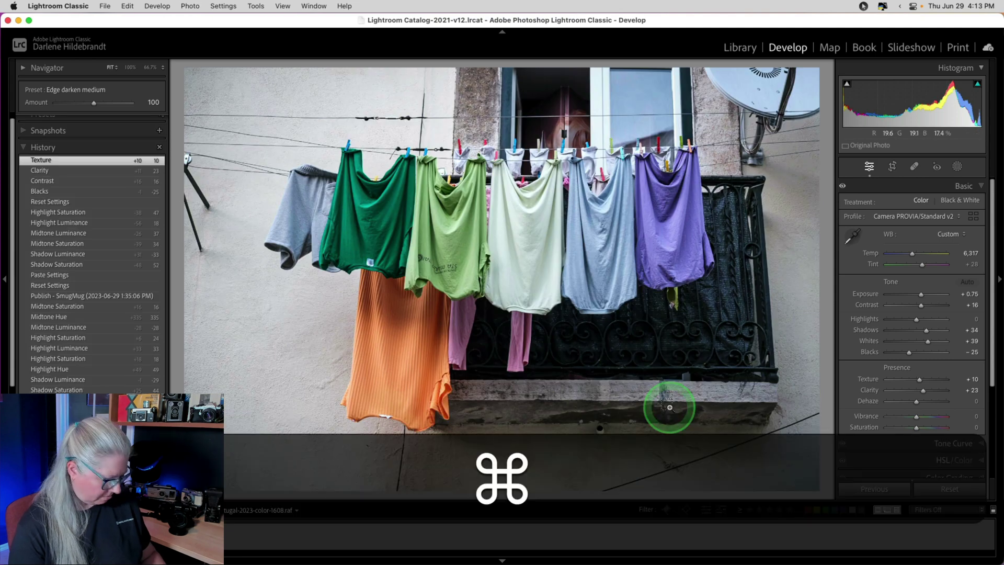
pyautogui.press('cmd+v')
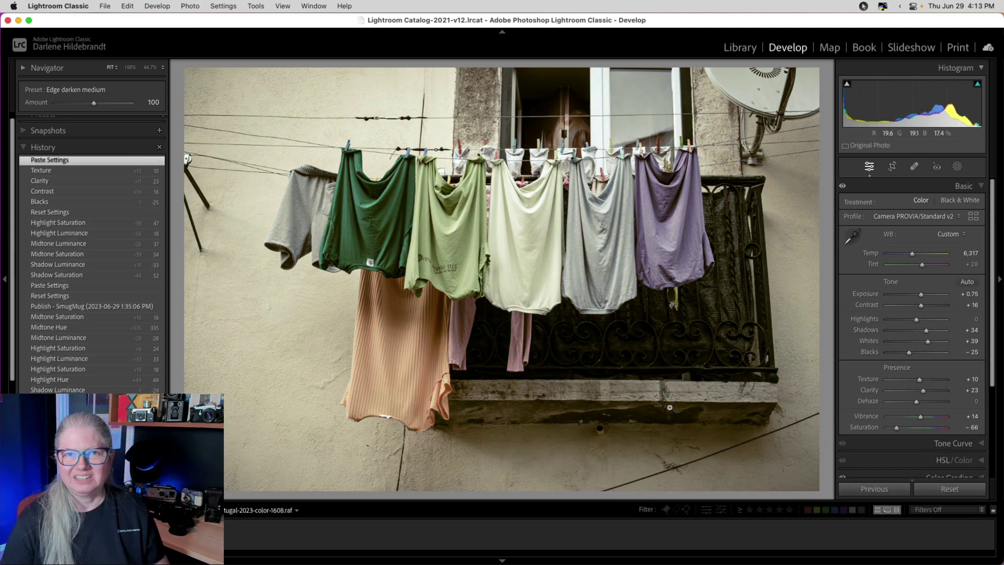